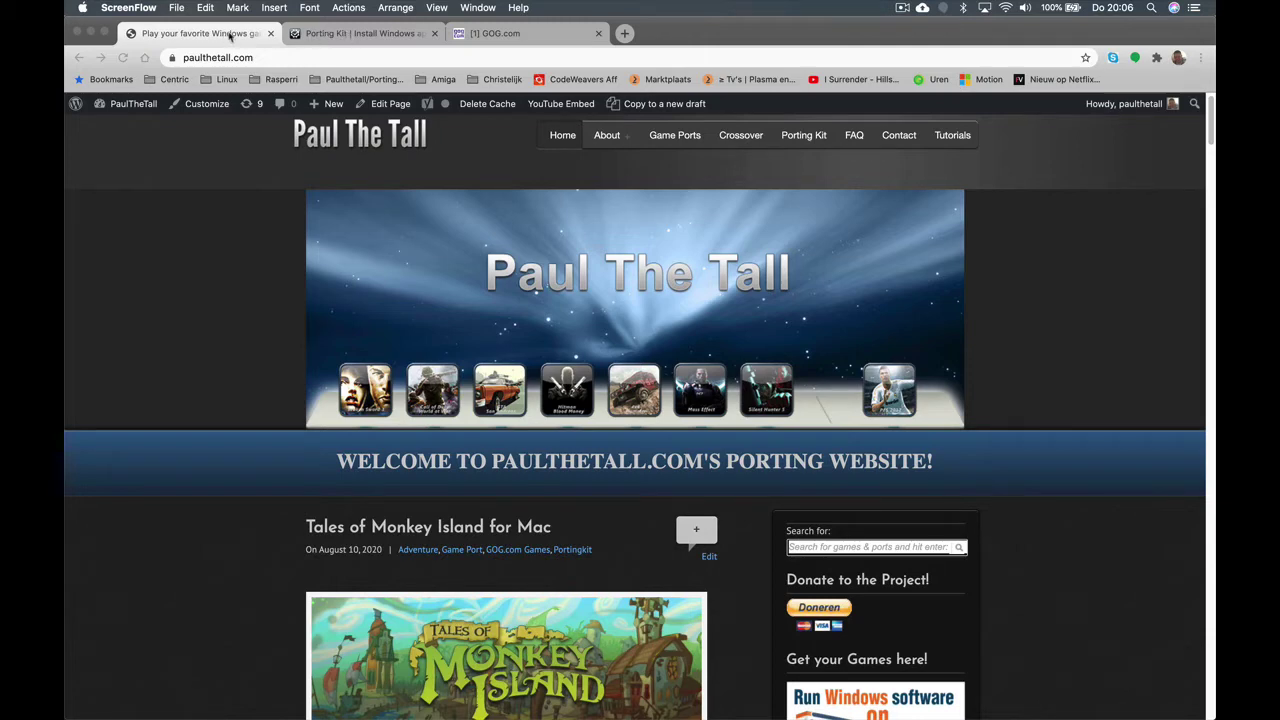
# Download Porting Kit for macOS 10.8+ from the portingkit.com download page.
pyautogui.click(352, 38)
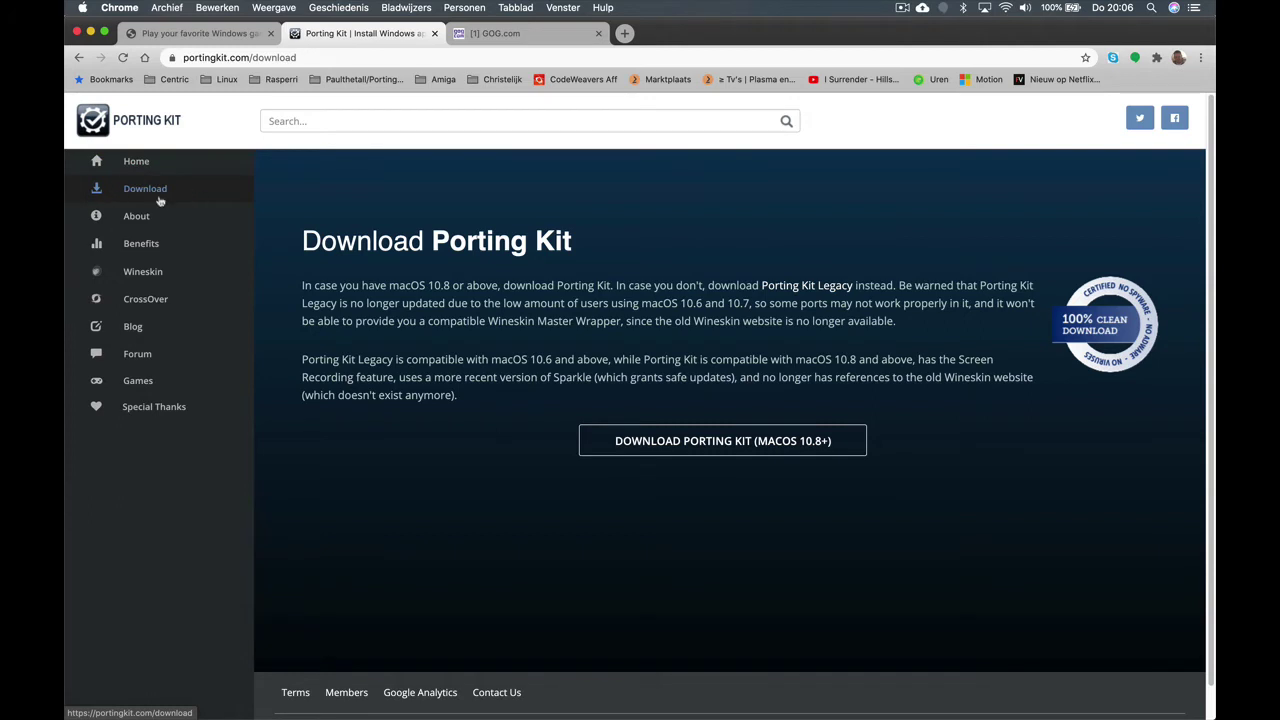
pyautogui.click(694, 451)
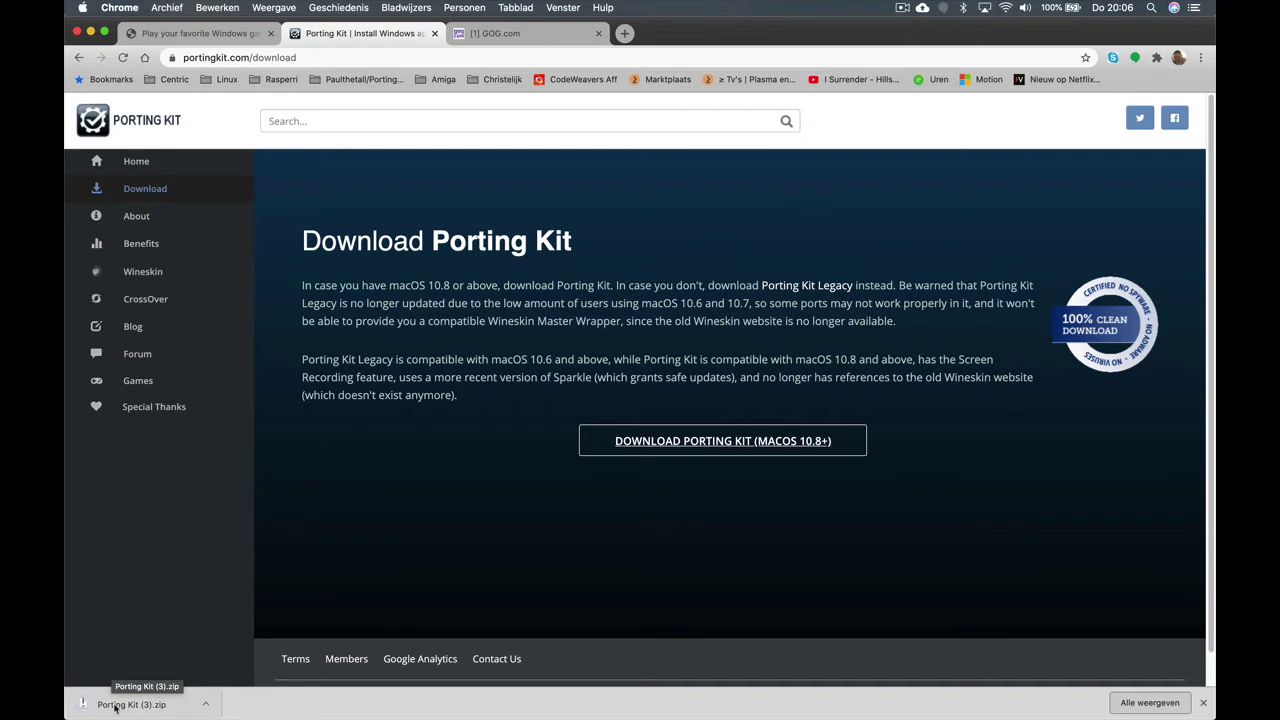
# Read the Porting Kit installation guide on paulthetall.com, including the security settings and the extra steps for Catalina OS 10.15.x.
pyautogui.click(224, 38)
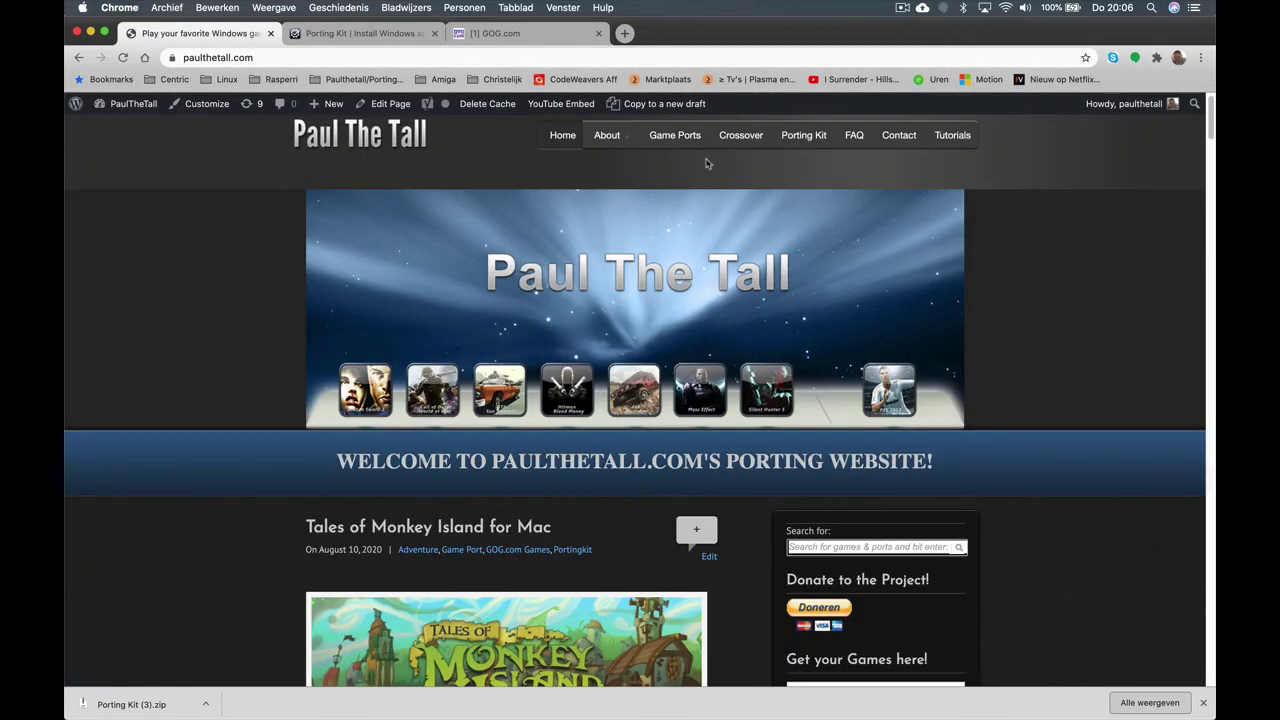
pyautogui.click(799, 141)
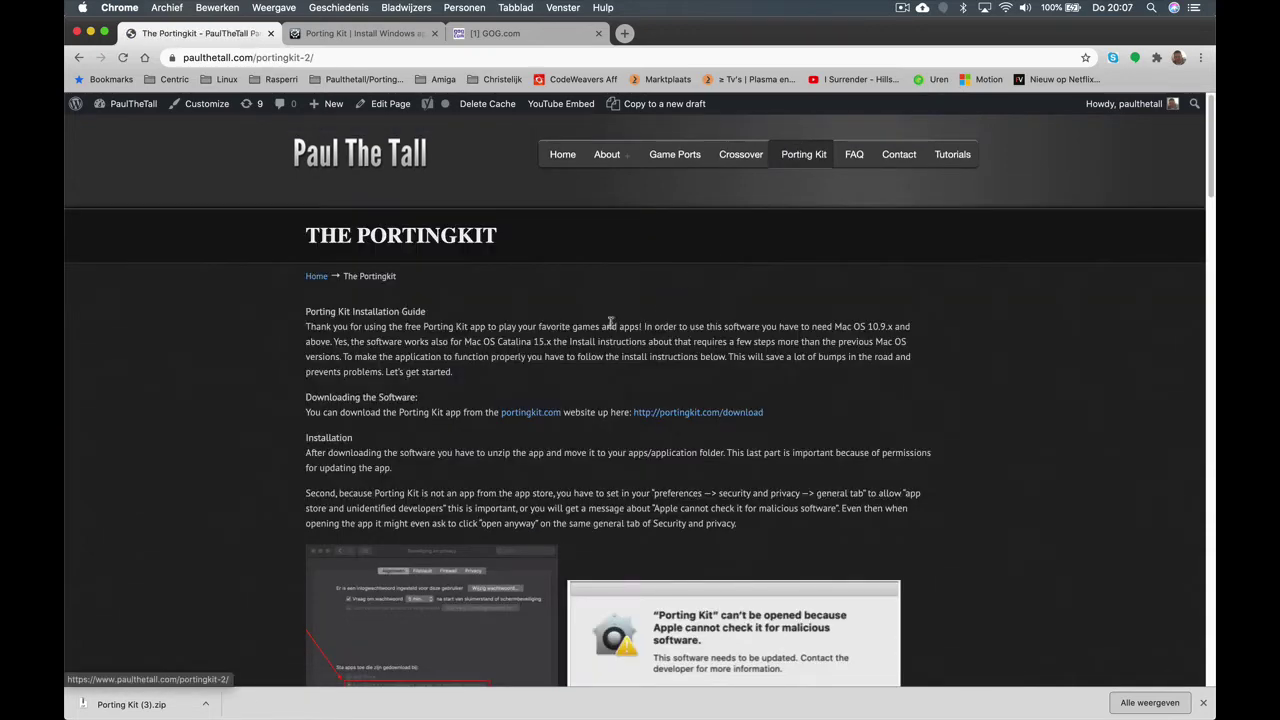
pyautogui.scroll(-1, 608, 322)
pyautogui.scroll(-3, 608, 322)
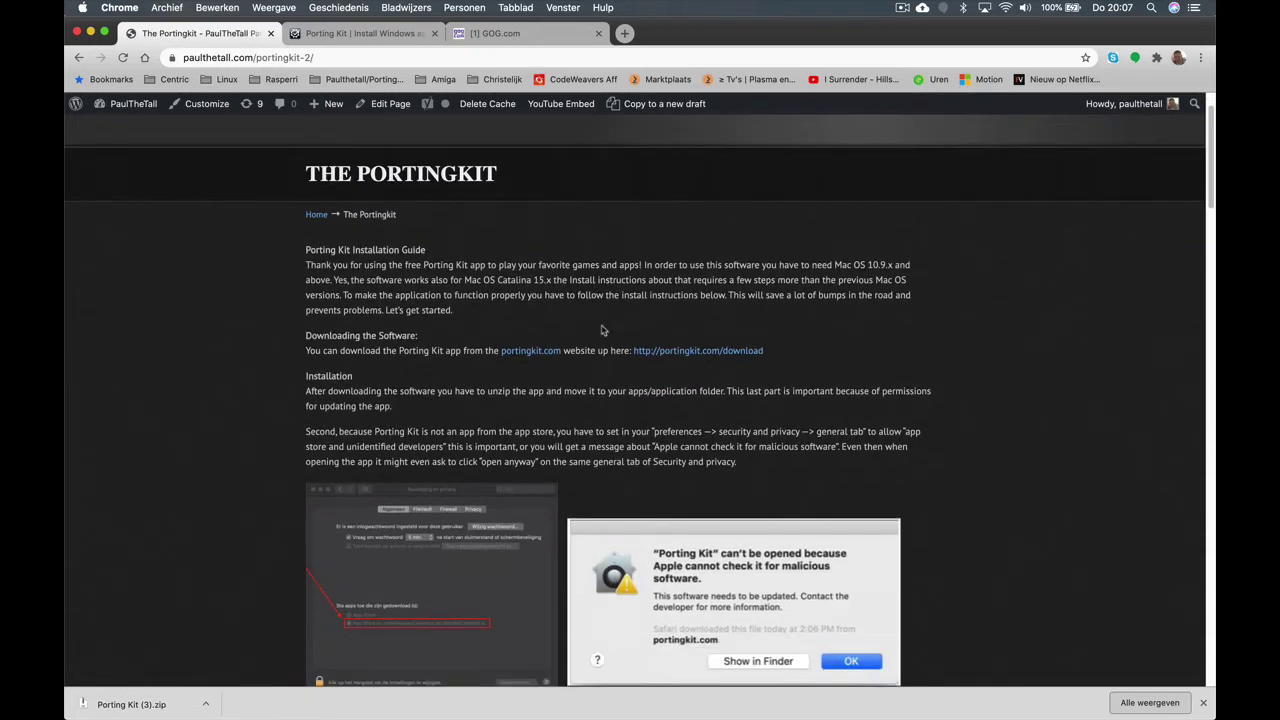
pyautogui.scroll(-5, 445, 374)
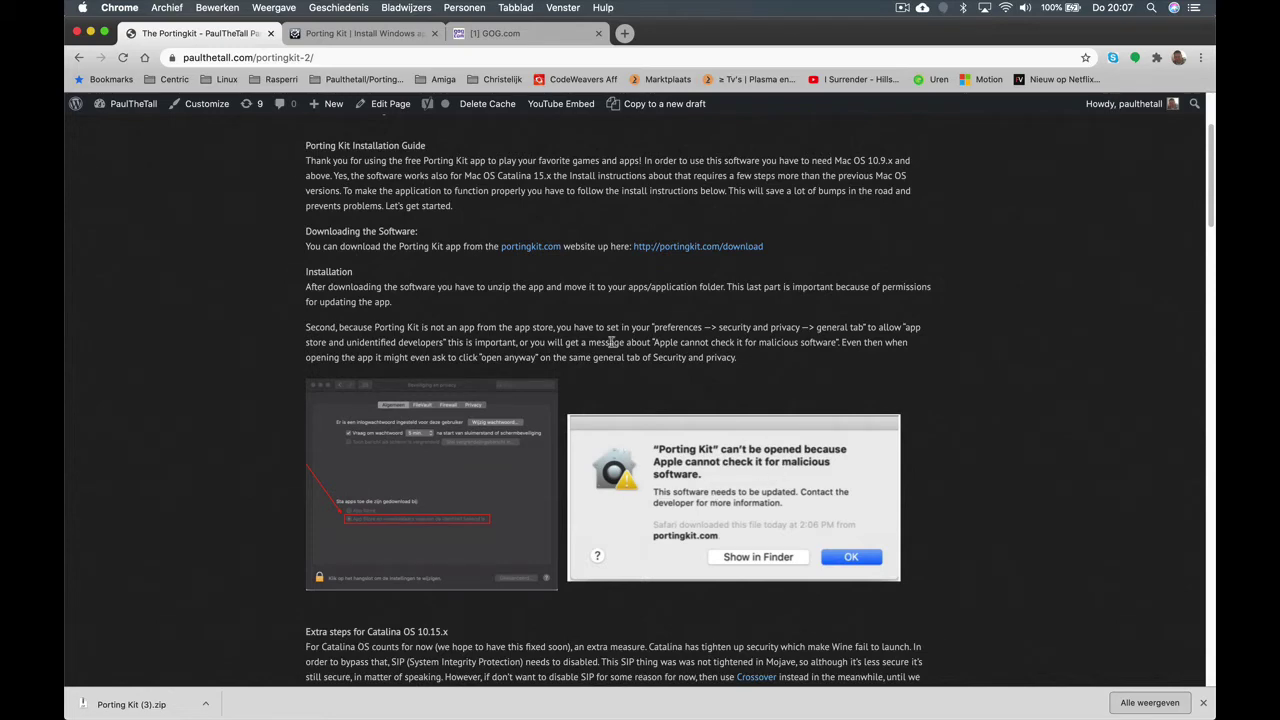
pyautogui.scroll(-5, 611, 342)
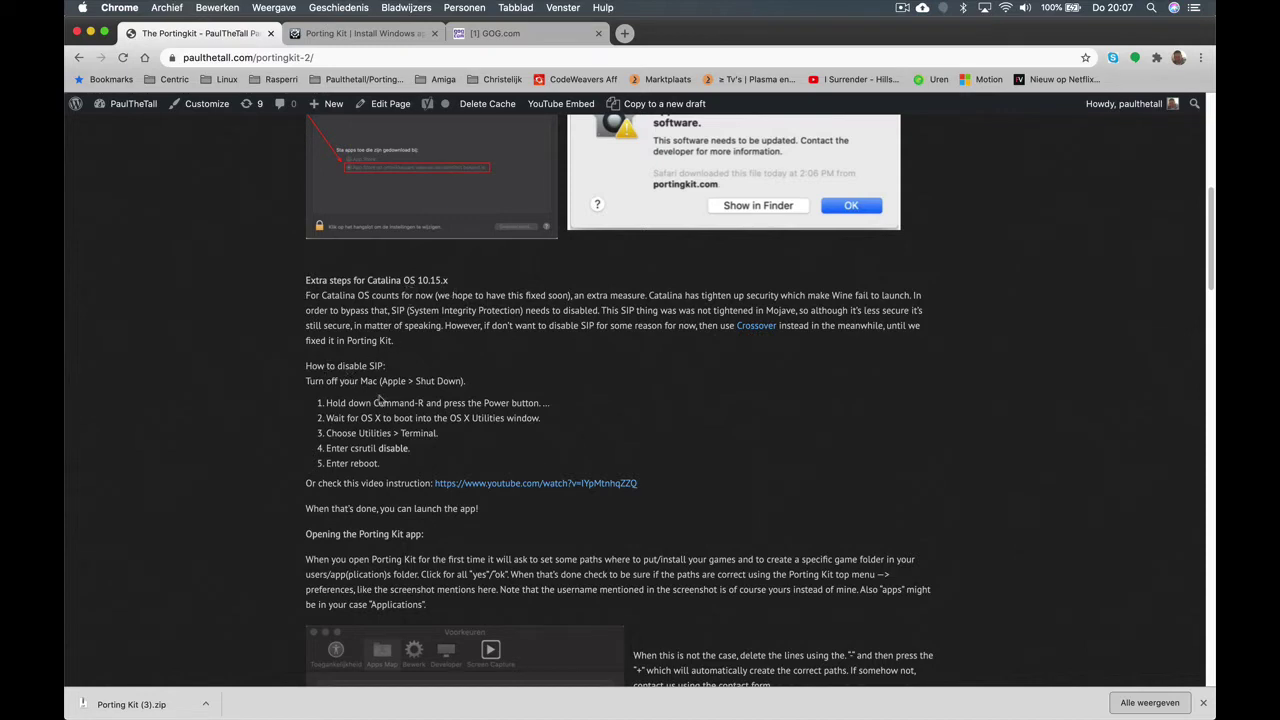
# Unpack Porting Kit (3).zip and move the Porting Kit app from Downloads into Apps, replacing the existing copy.
pyautogui.click(364, 30)
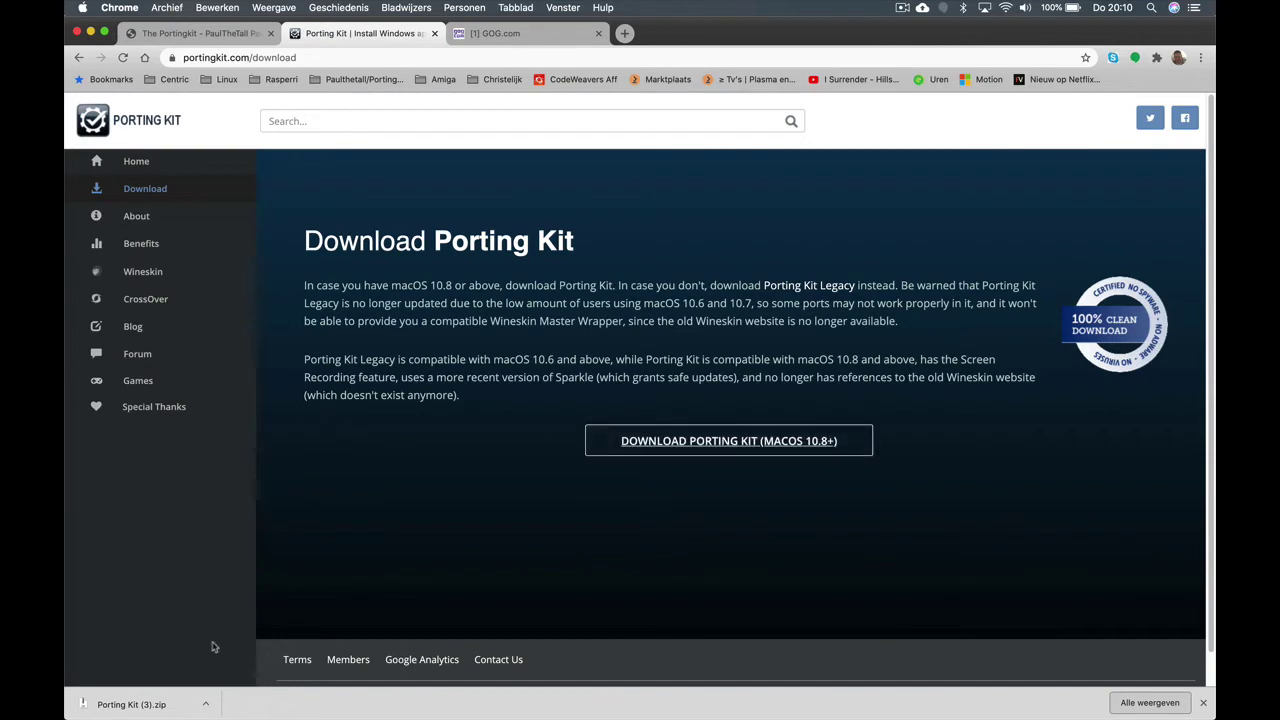
pyautogui.click(141, 705)
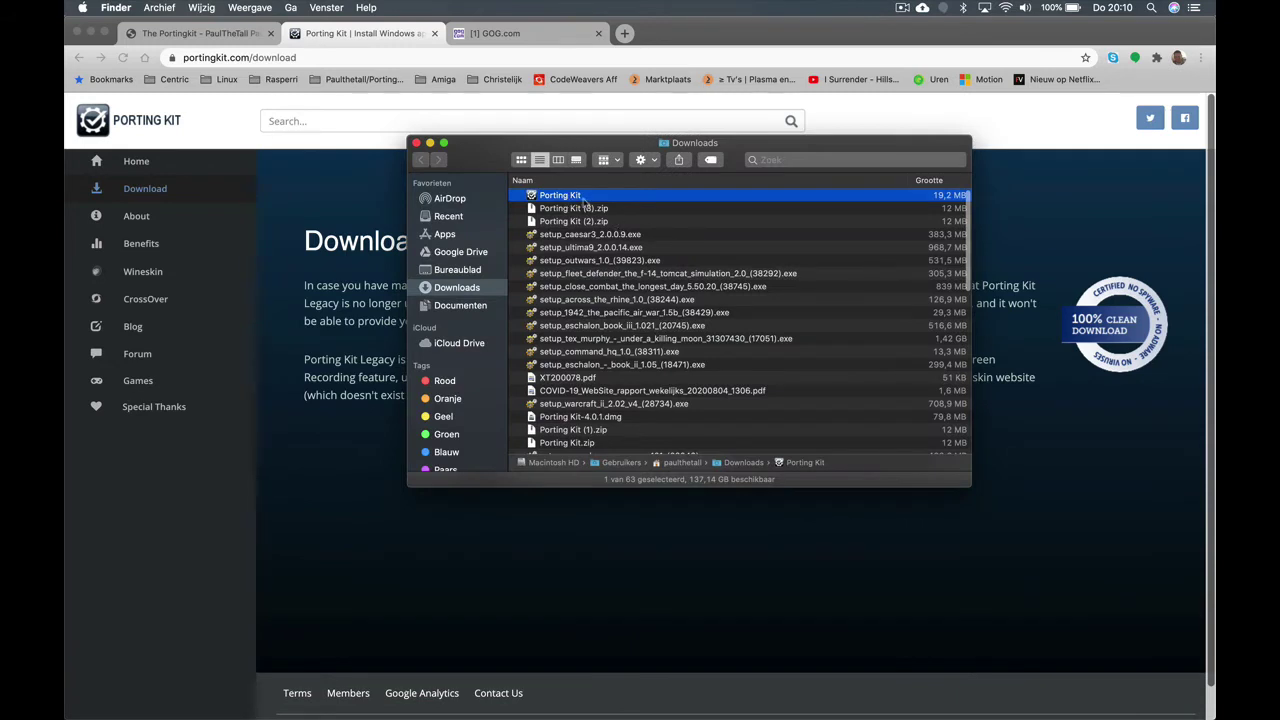
pyautogui.moveTo(570, 200); pyautogui.dragTo(465, 237)
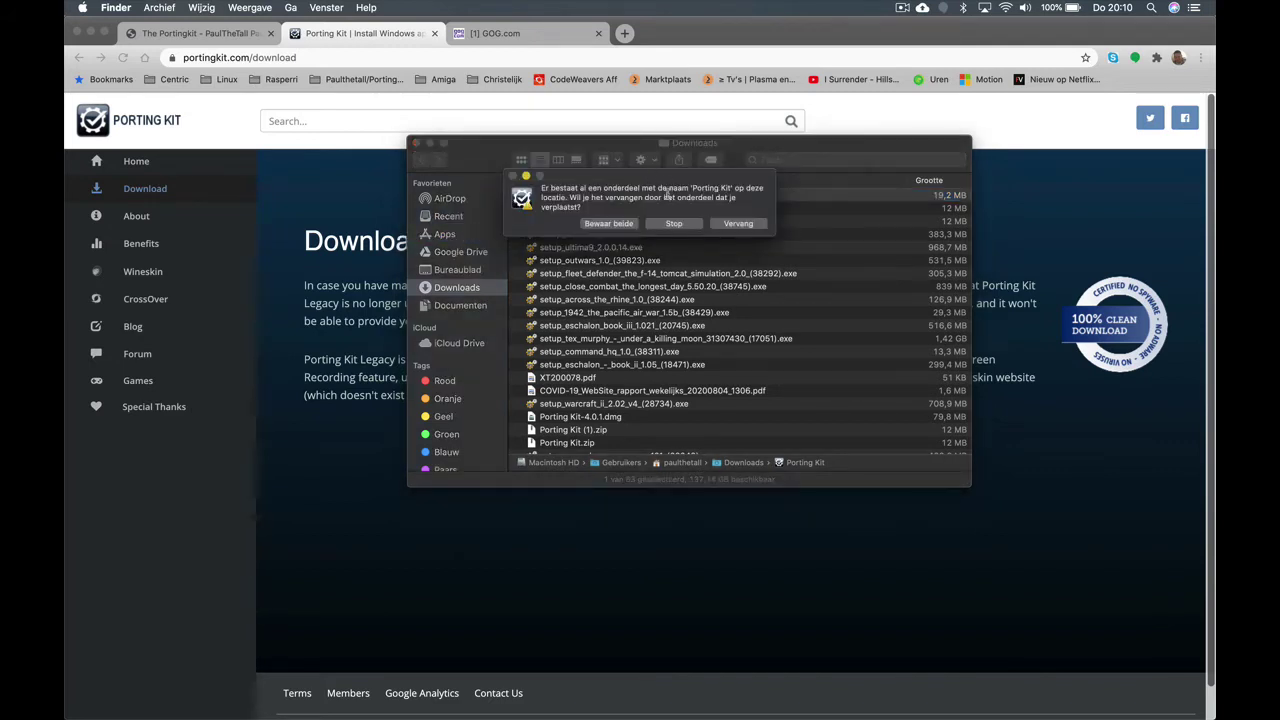
pyautogui.click(738, 224)
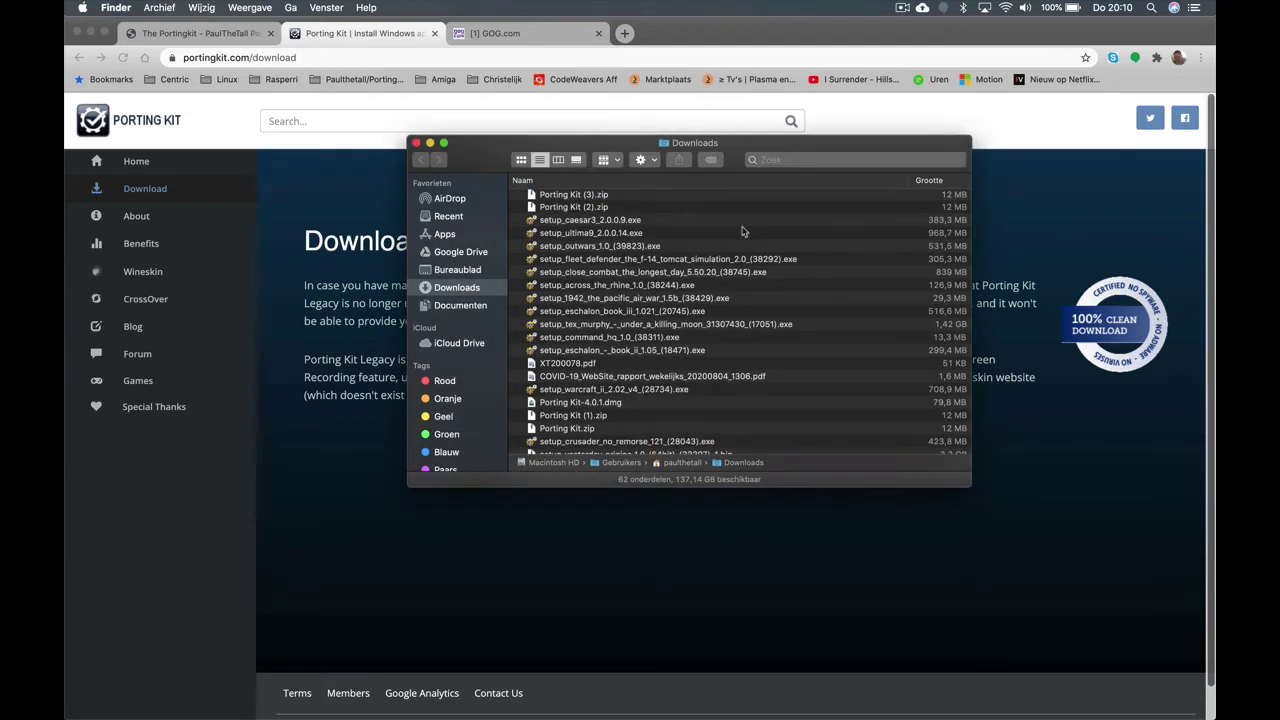
pyautogui.click(418, 143)
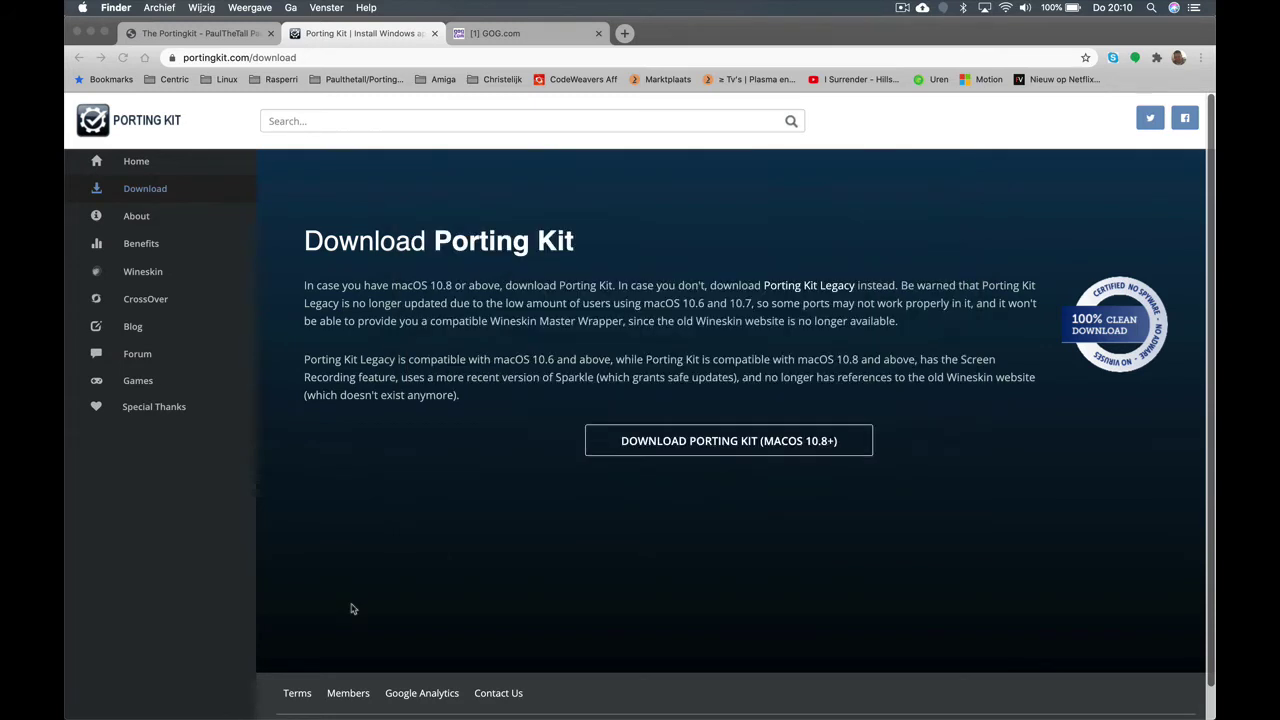
# Open the Apps folder in Finder and locate the Porting Kit application.
pyautogui.moveTo(300, 712)
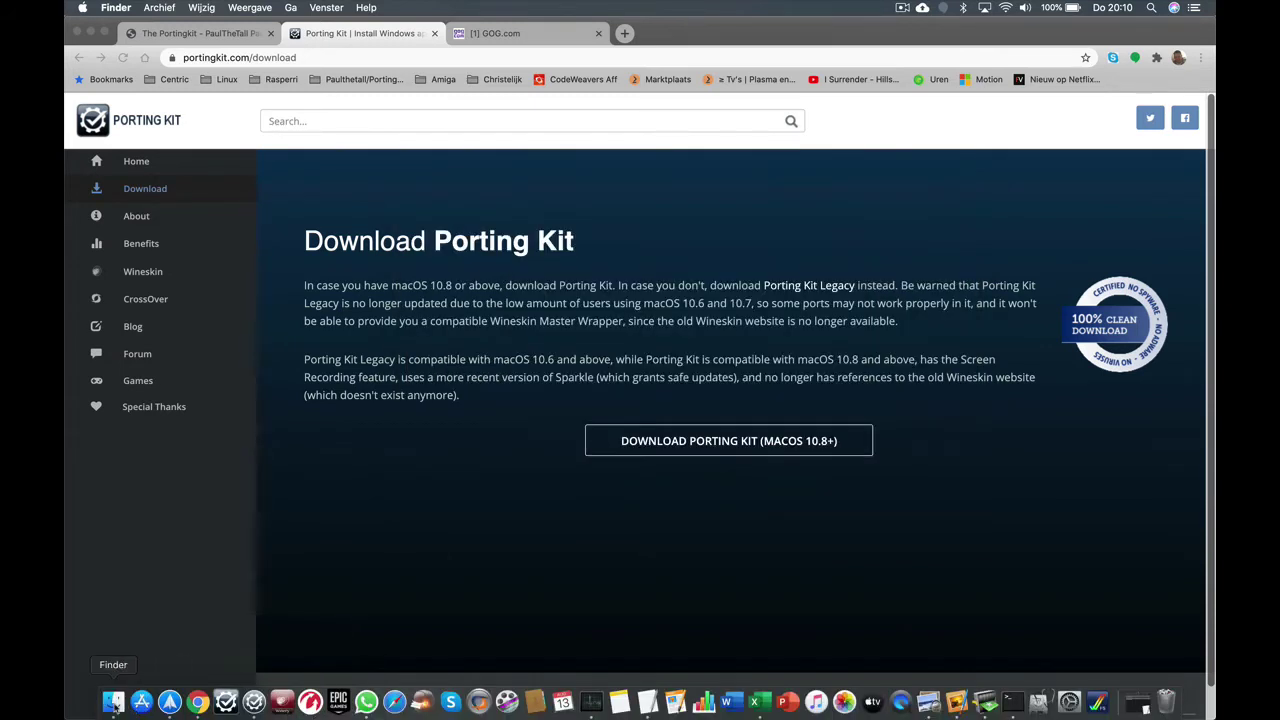
pyautogui.click(115, 703)
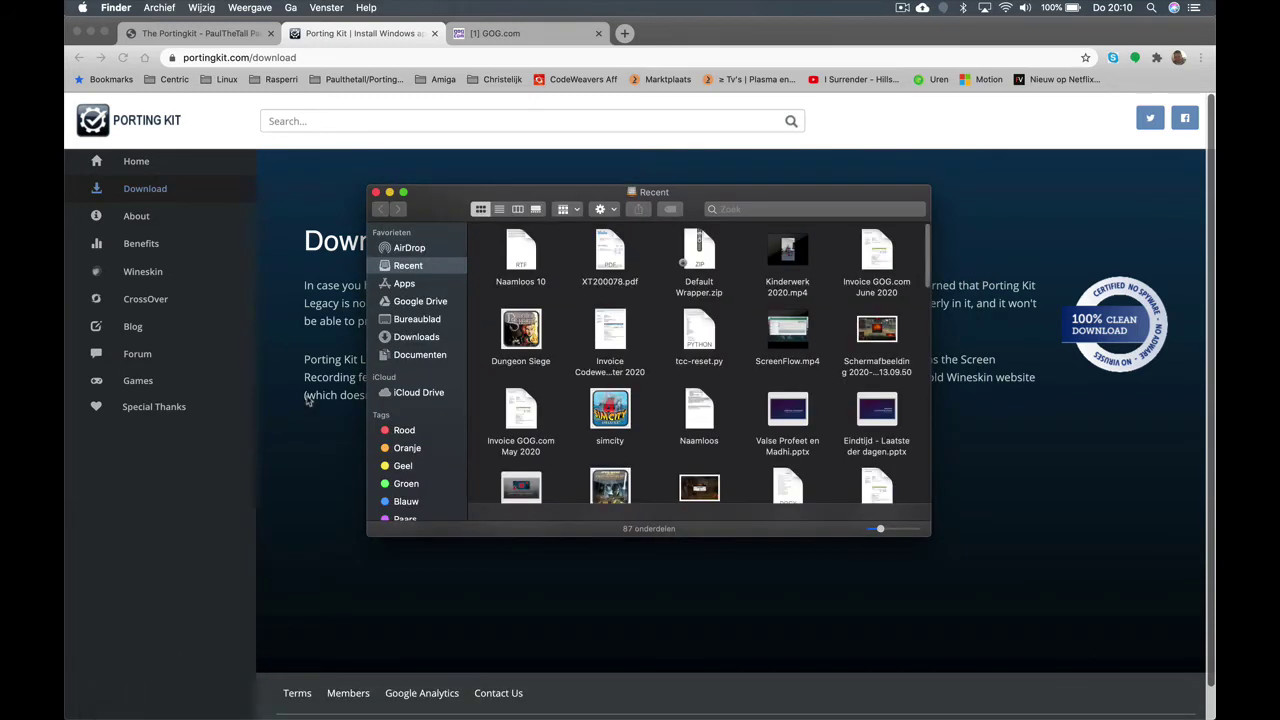
pyautogui.click(405, 284)
pyautogui.scroll(-1, 590, 395)
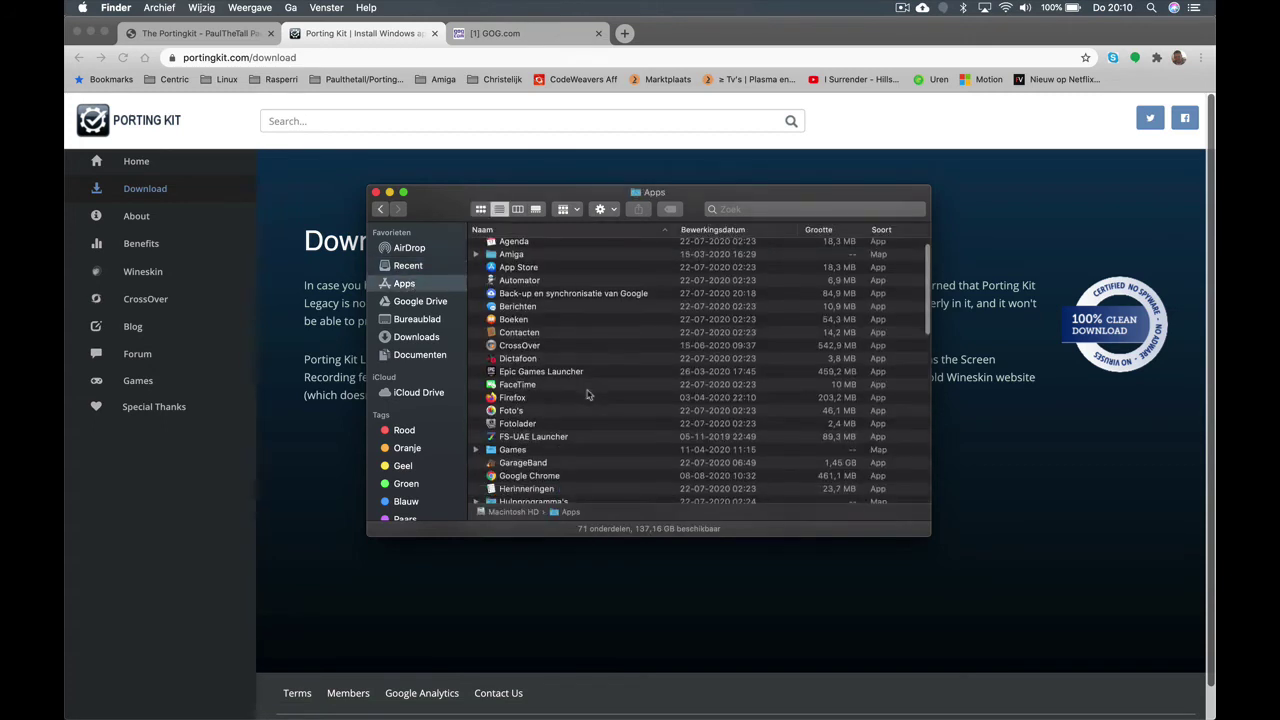
pyautogui.scroll(-5, 588, 395)
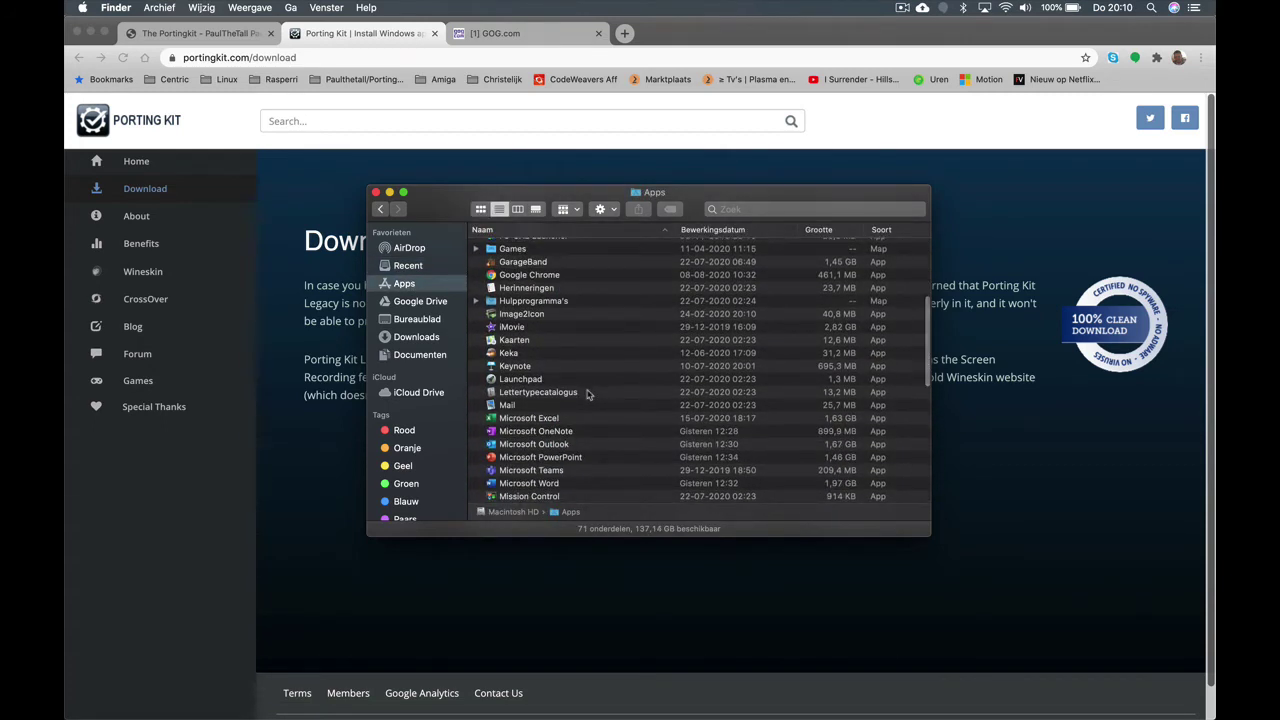
pyautogui.scroll(-3, 588, 395)
pyautogui.scroll(8, 588, 395)
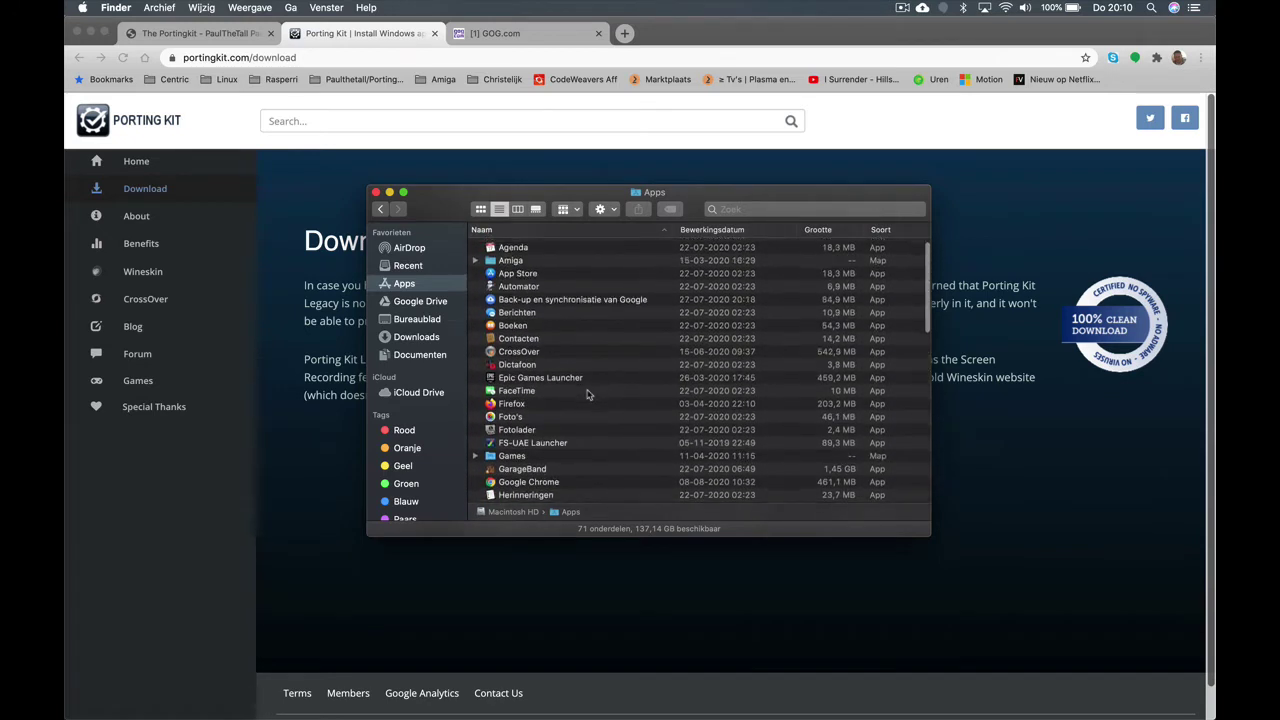
pyautogui.scroll(-4, 588, 395)
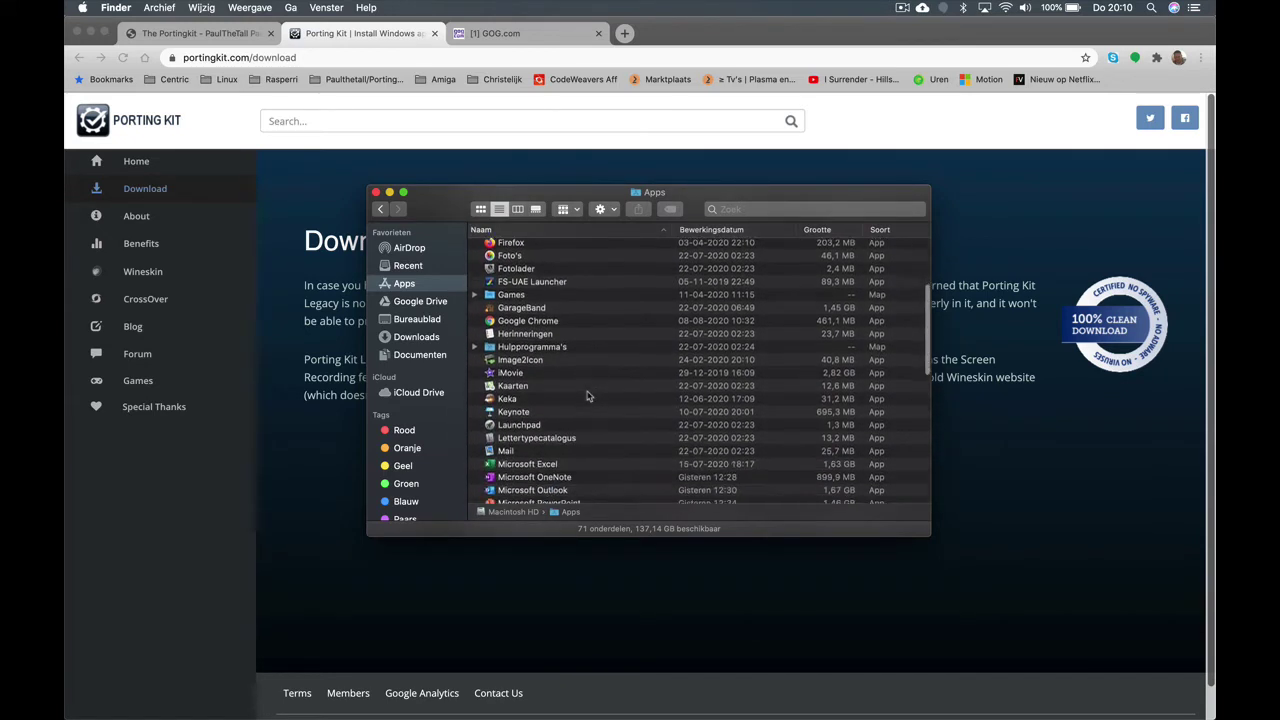
pyautogui.scroll(-8, 588, 396)
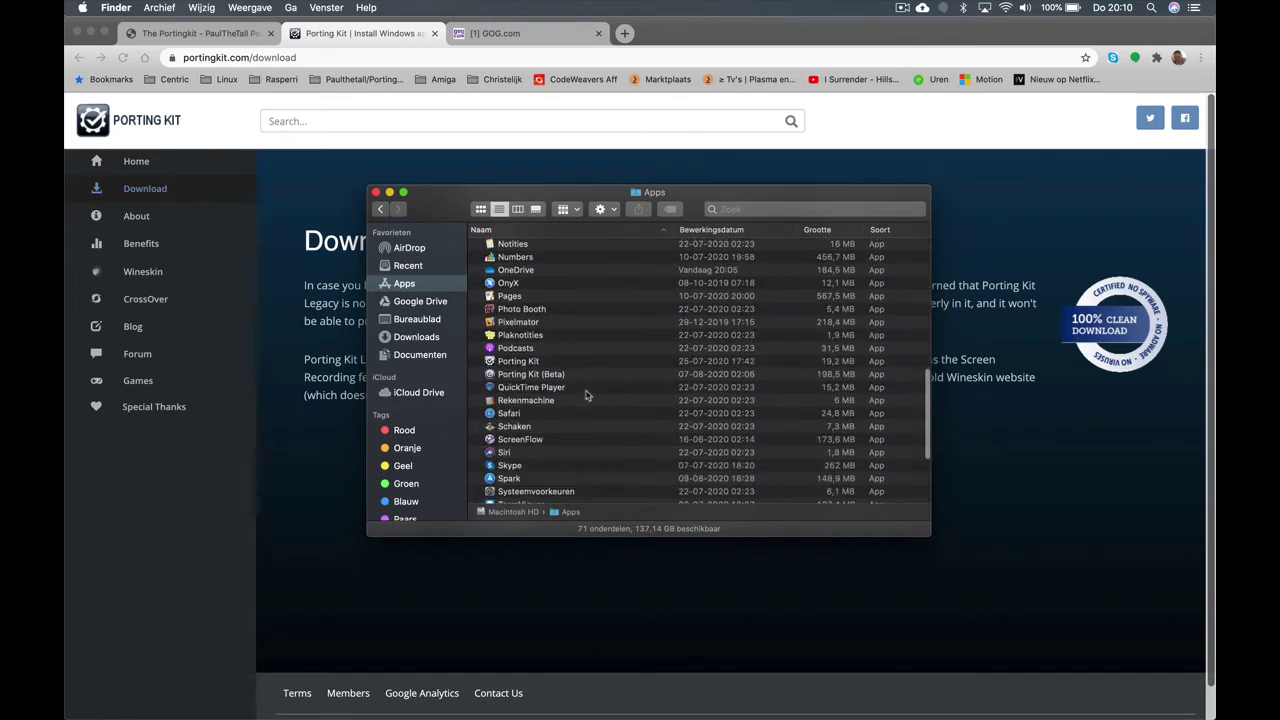
# Launch Porting Kit from the Apps folder and minimize the Finder window to bring the app forward.
pyautogui.click(517, 377)
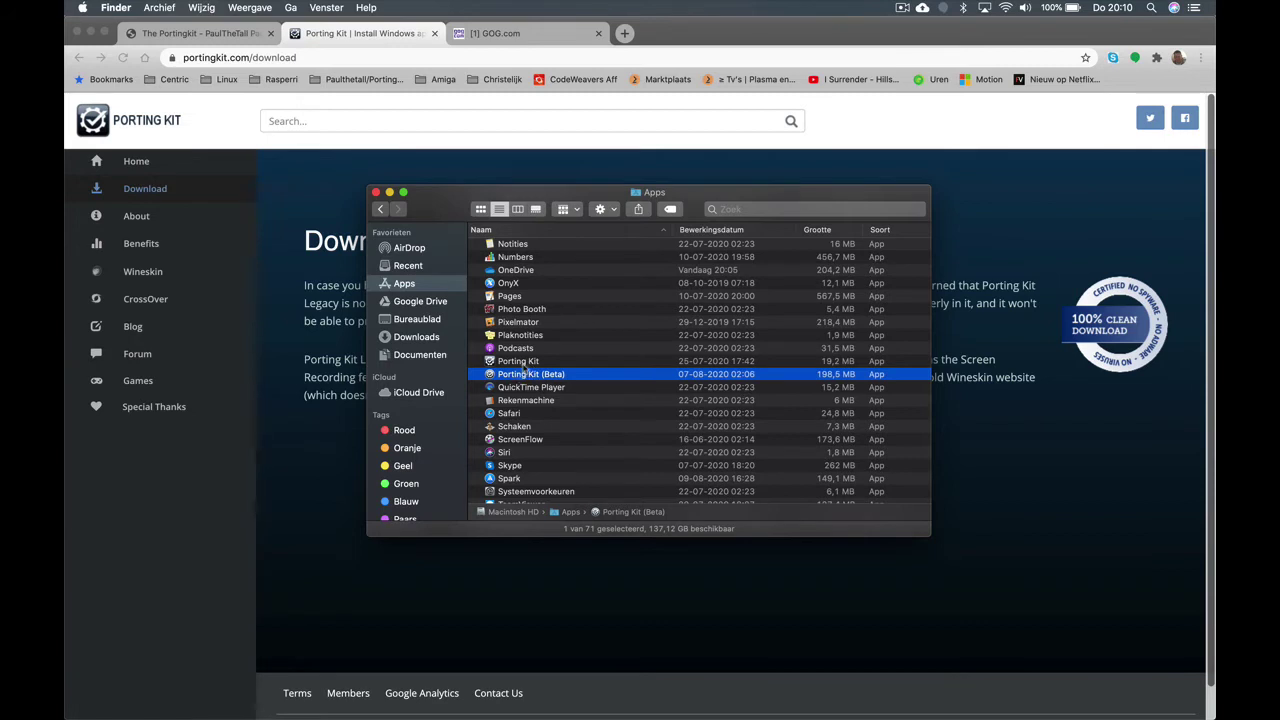
pyautogui.doubleClick(523, 363)
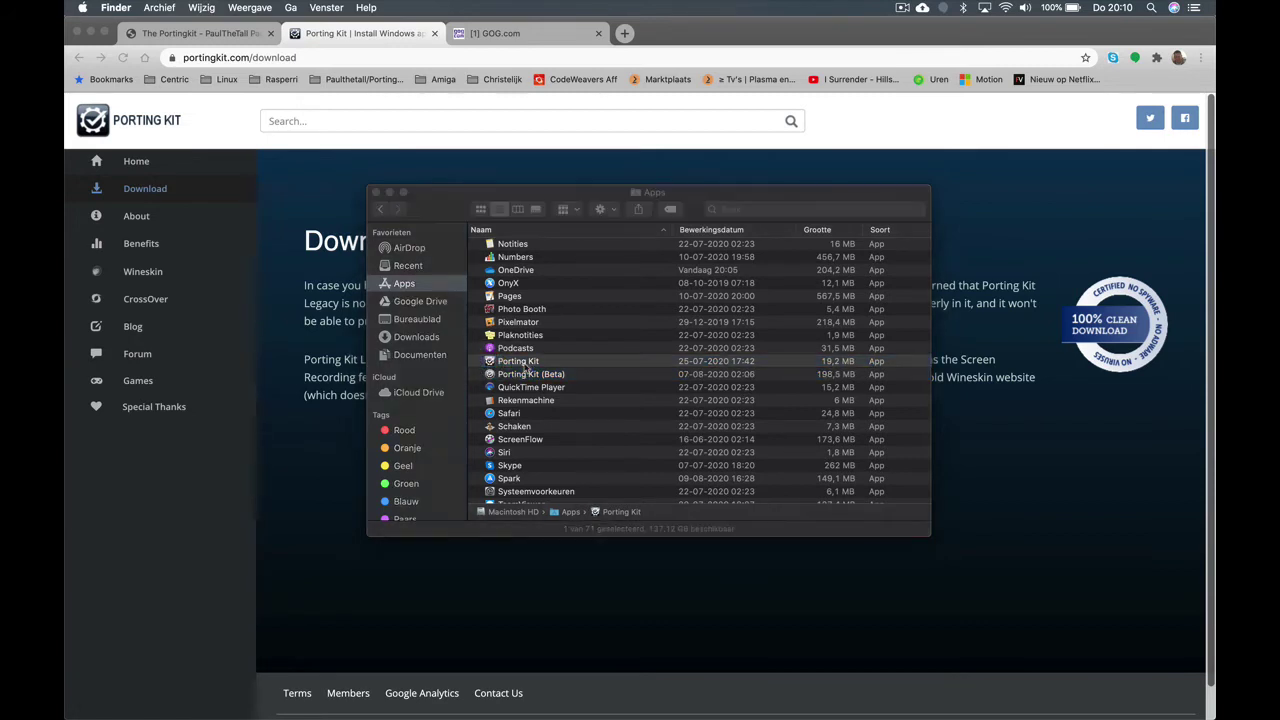
pyautogui.click(766, 253)
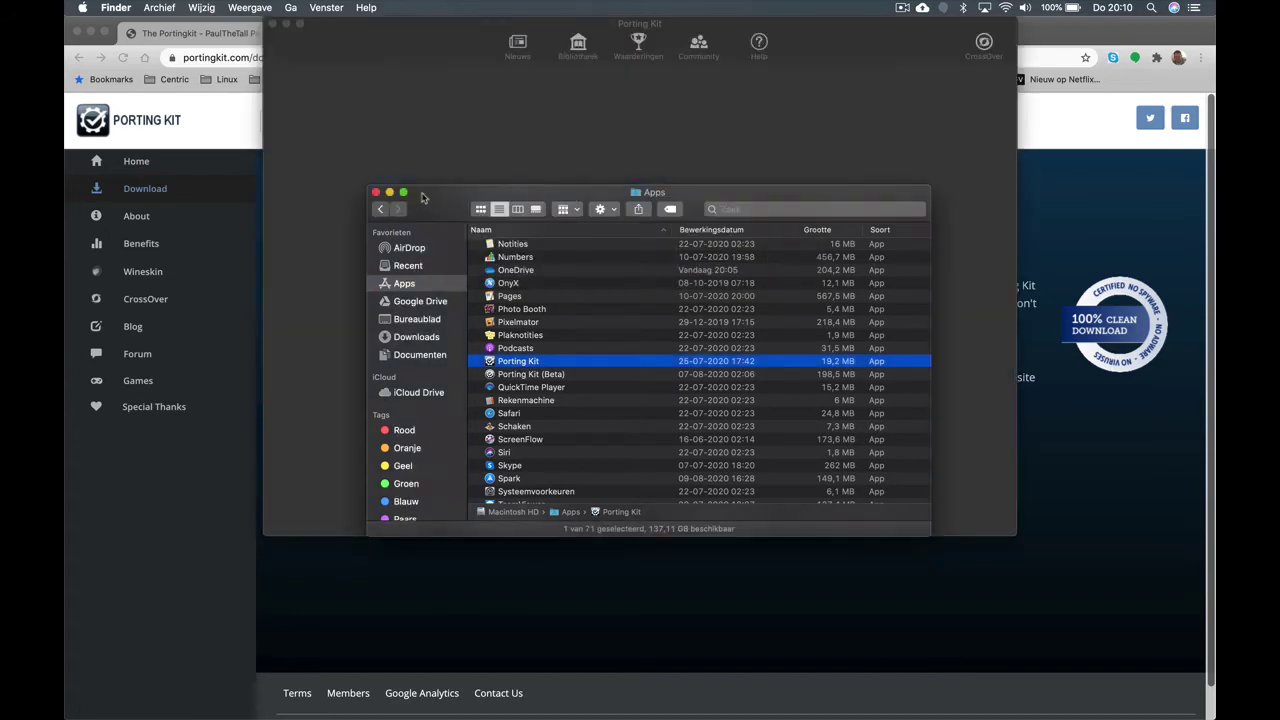
pyautogui.click(389, 192)
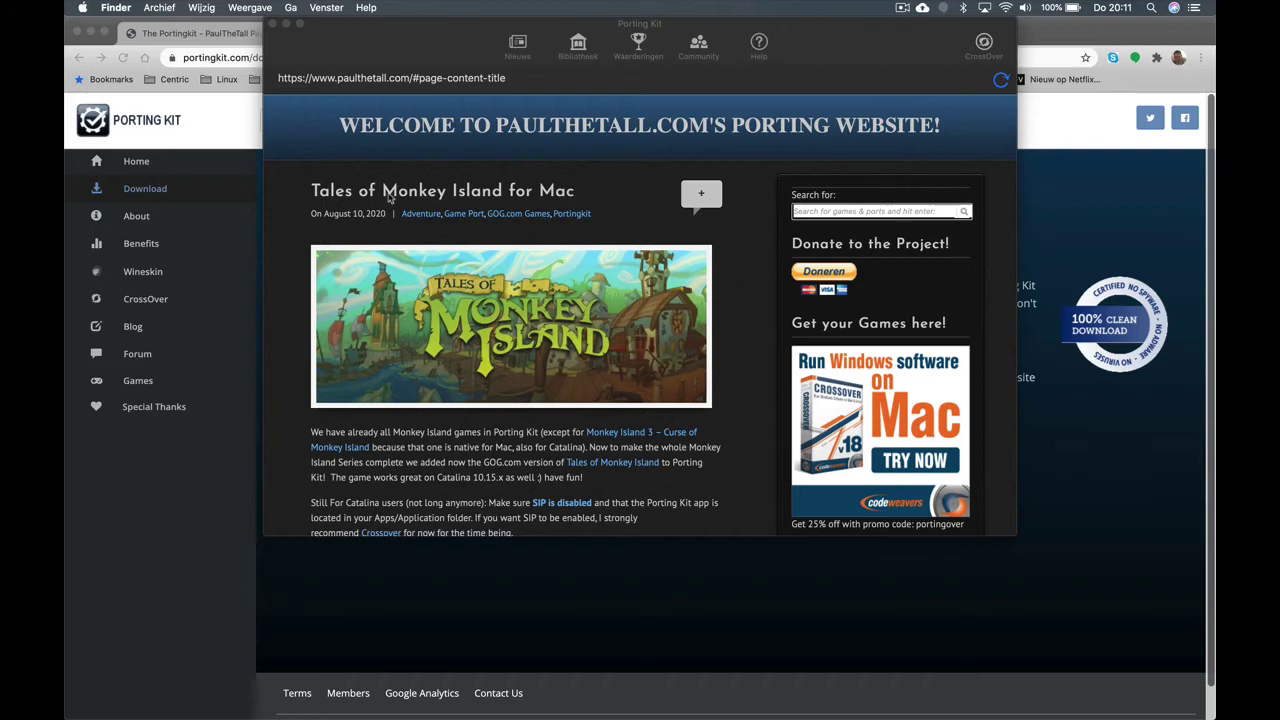
pyautogui.click(437, 46)
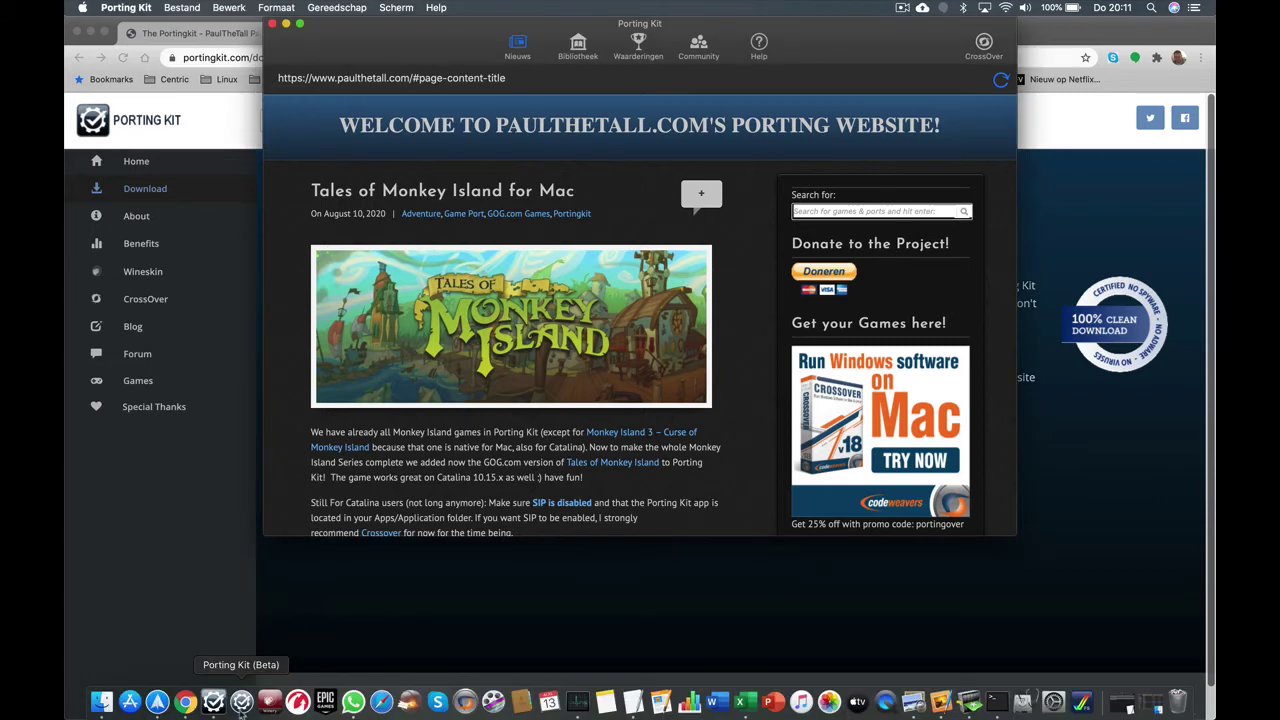
# Launch Porting Kit (Beta), show its game library with smaller icons, and minimize the window.
pyautogui.click(241, 703)
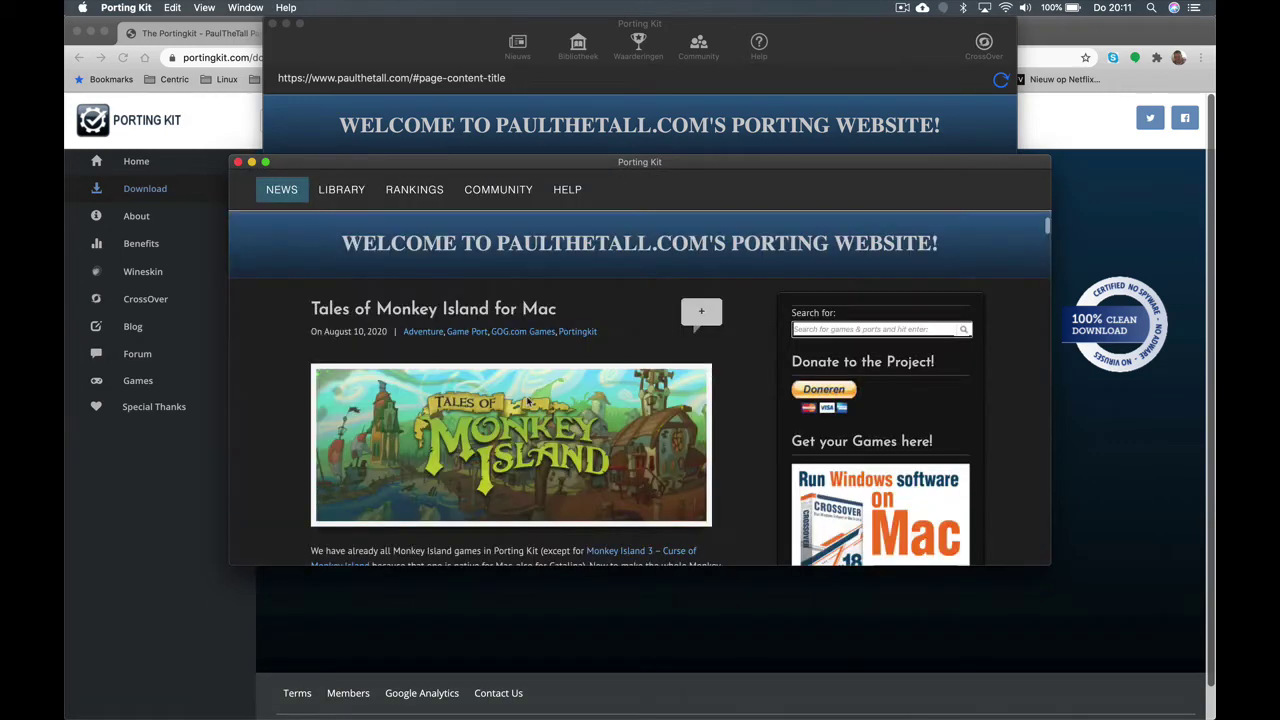
pyautogui.click(342, 194)
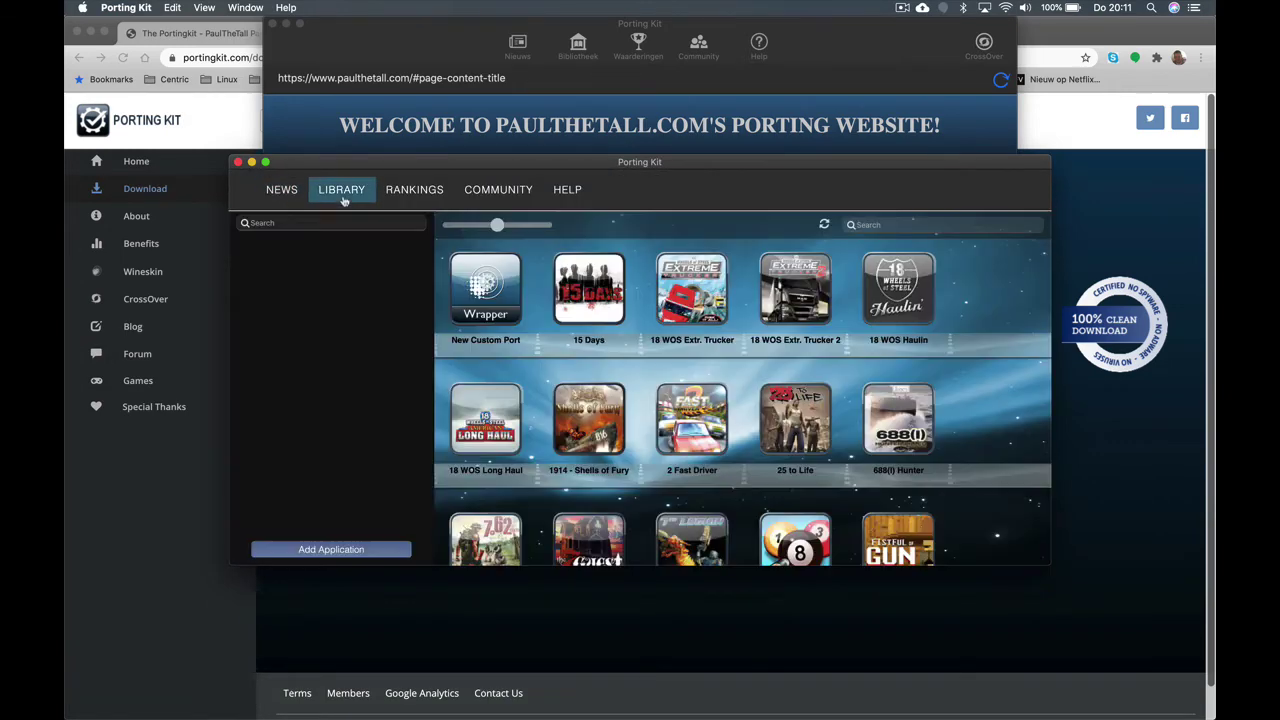
pyautogui.click(474, 227)
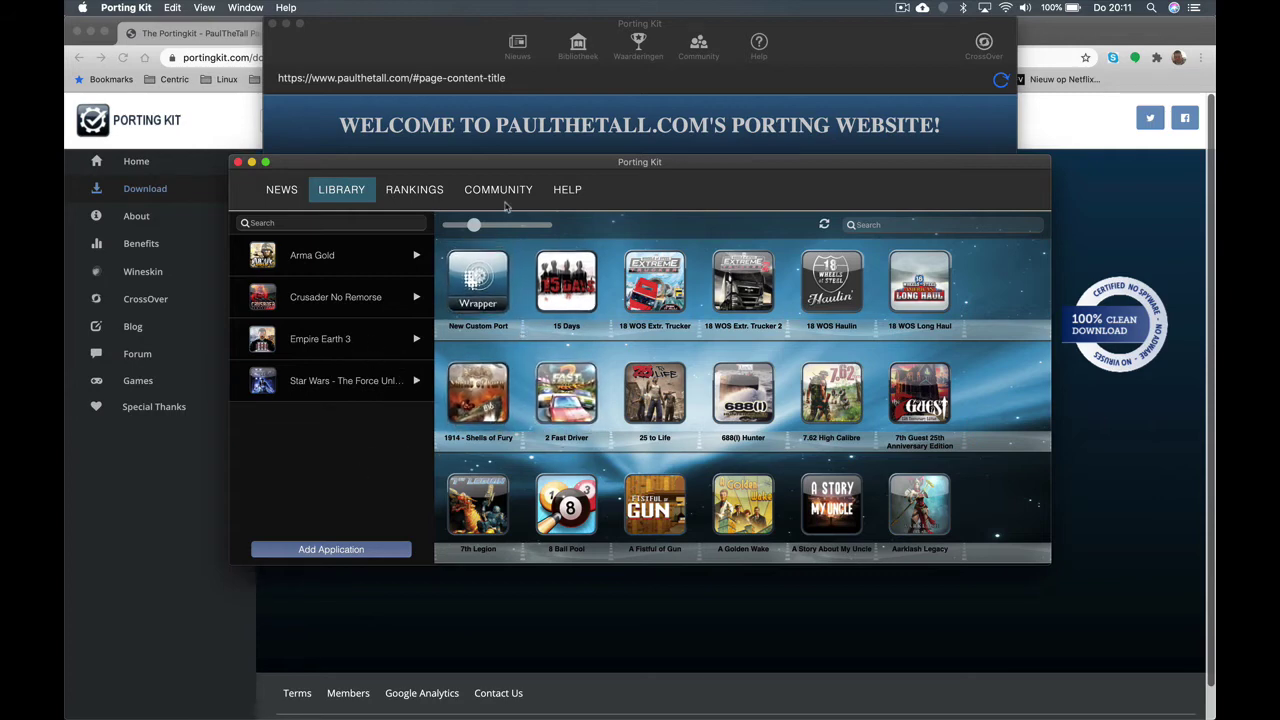
pyautogui.moveTo(474, 225); pyautogui.dragTo(463, 225)
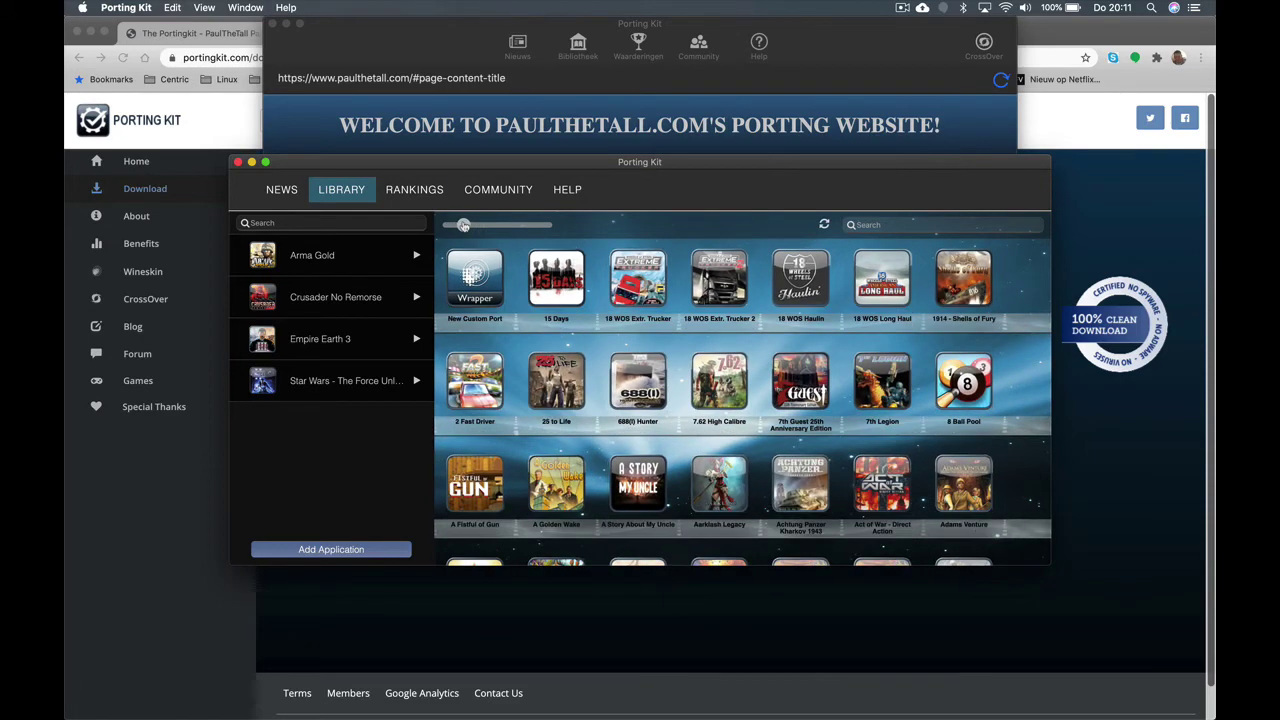
pyautogui.click(252, 163)
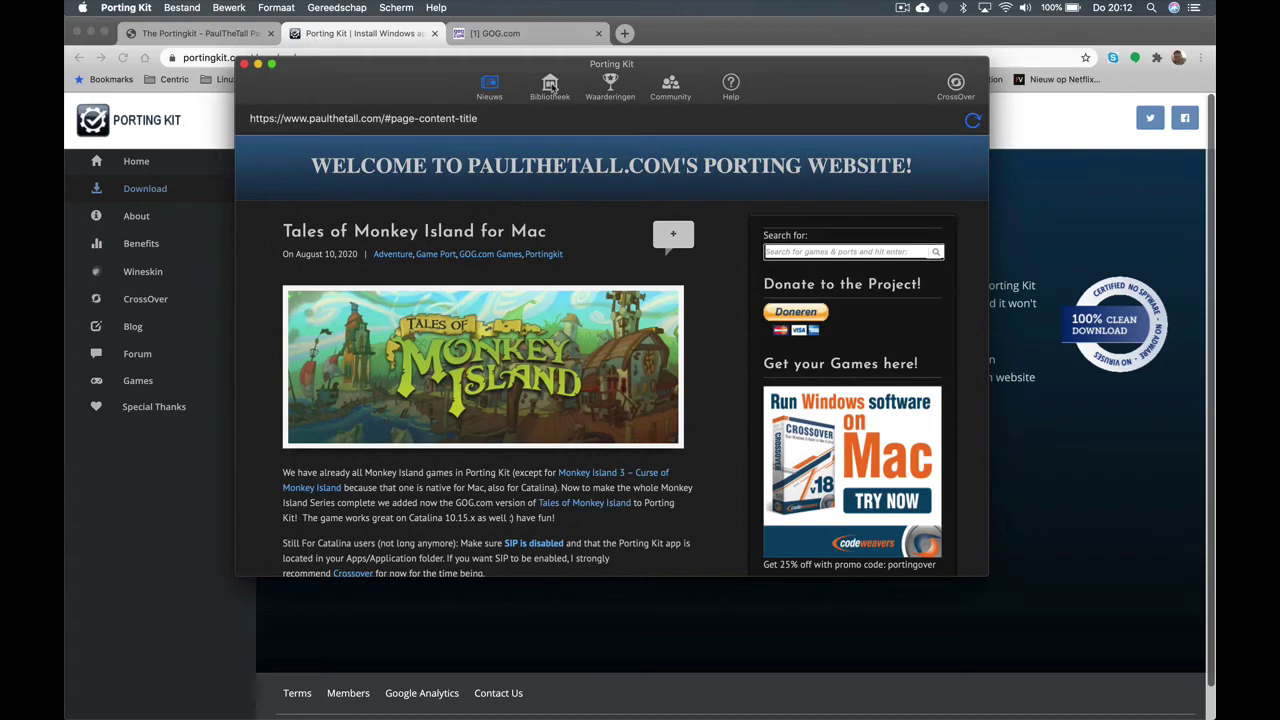
# Search the regular Porting Kit library for "caesa" and open the Caesar III entry.
pyautogui.click(550, 86)
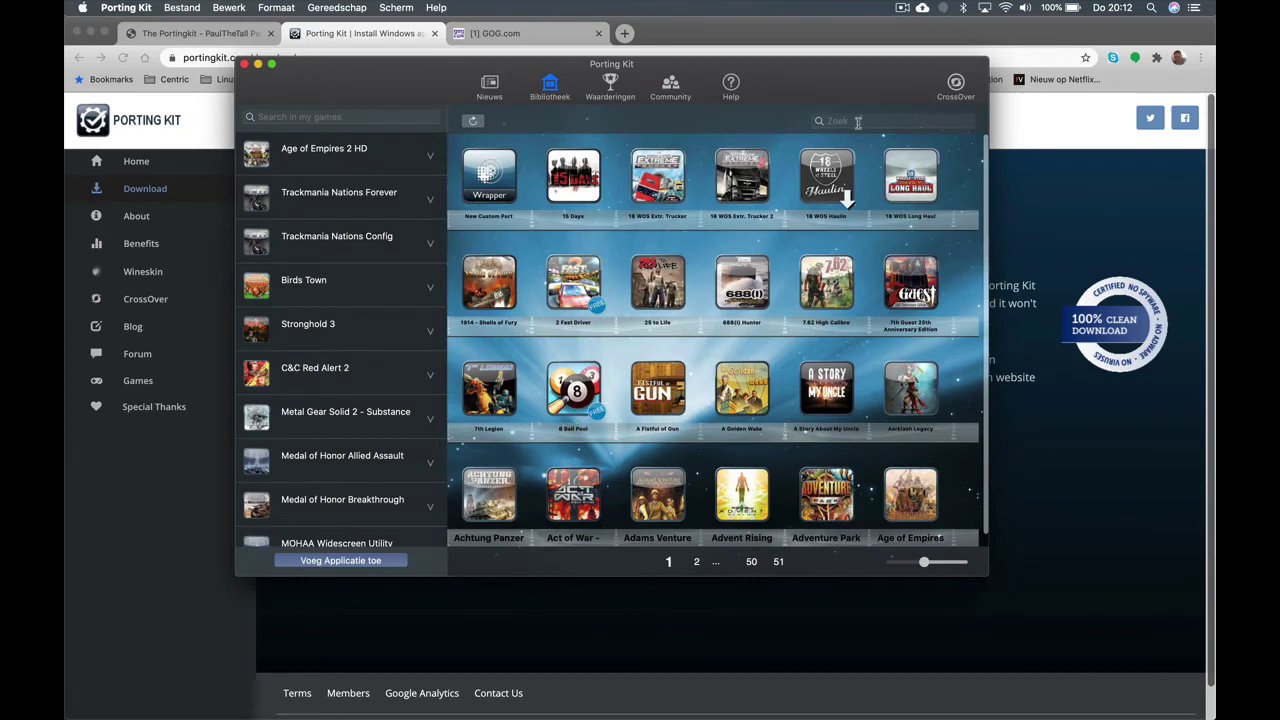
pyautogui.click(853, 121)
pyautogui.write('c')
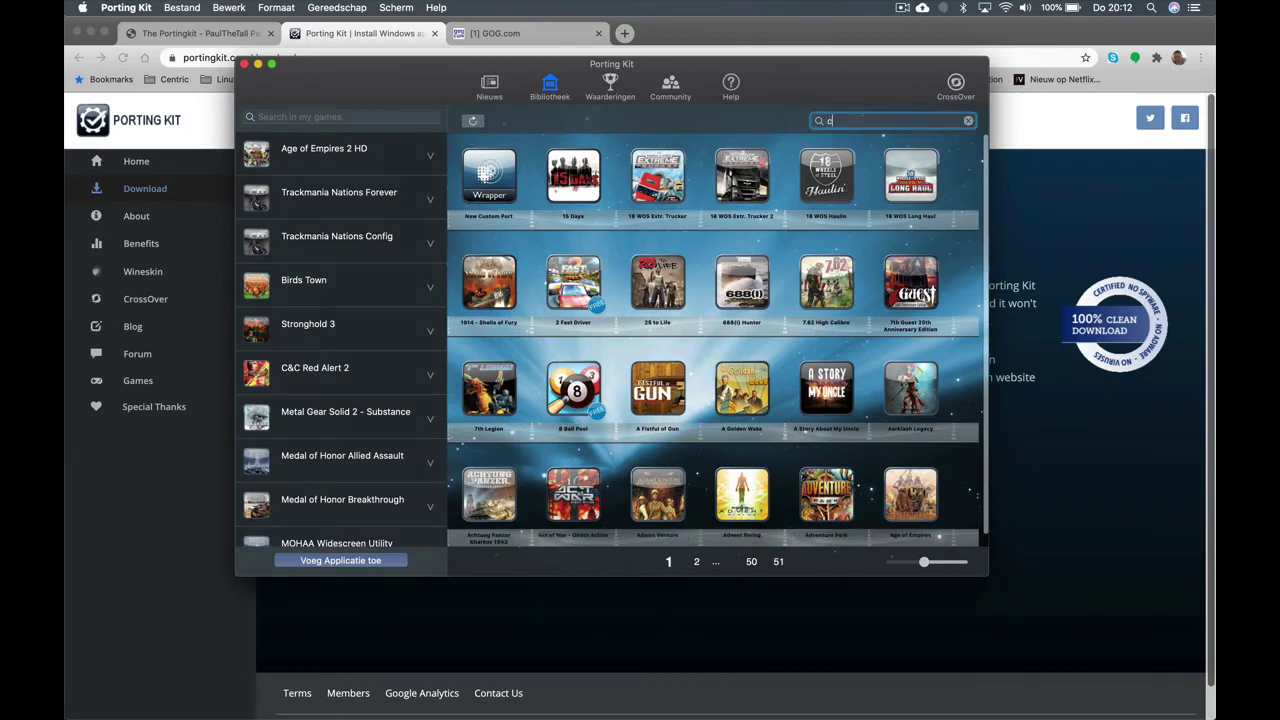
pyautogui.write('aesa')
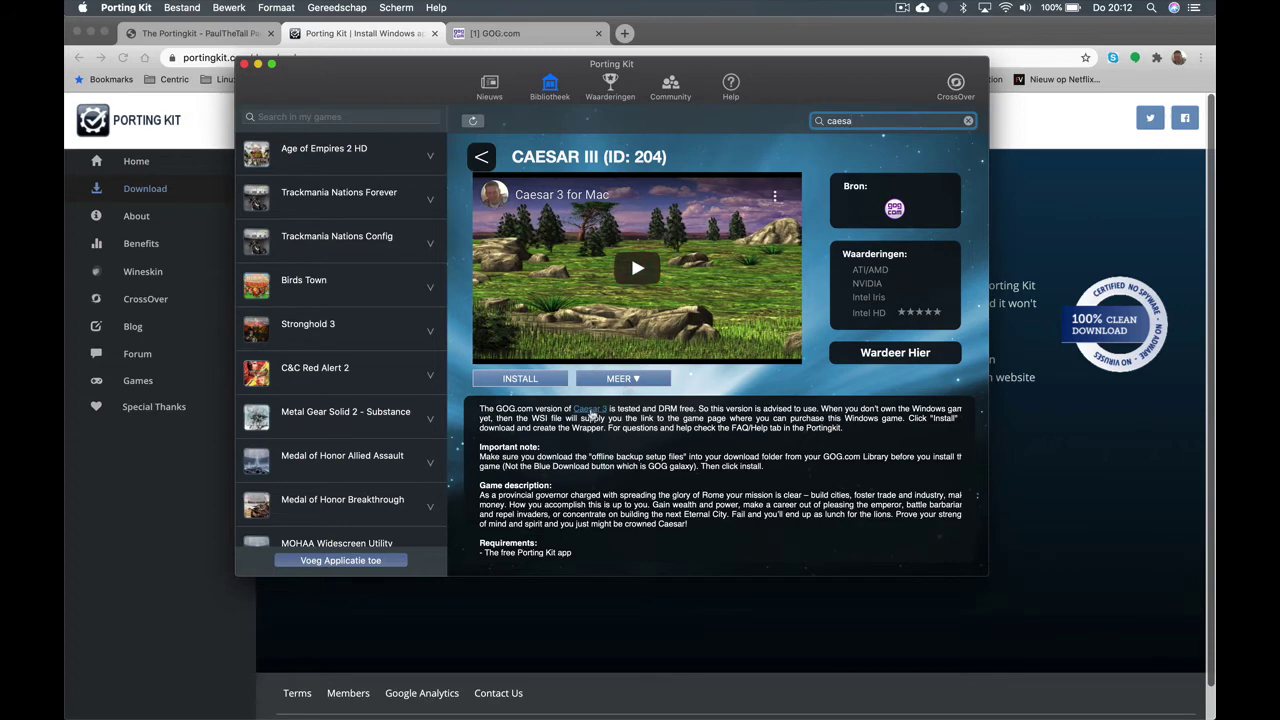
# Open Caesar 3's GOG.com store page from its entry, and collapse the offline backup game installers on the GOG account page.
pyautogui.click(590, 410)
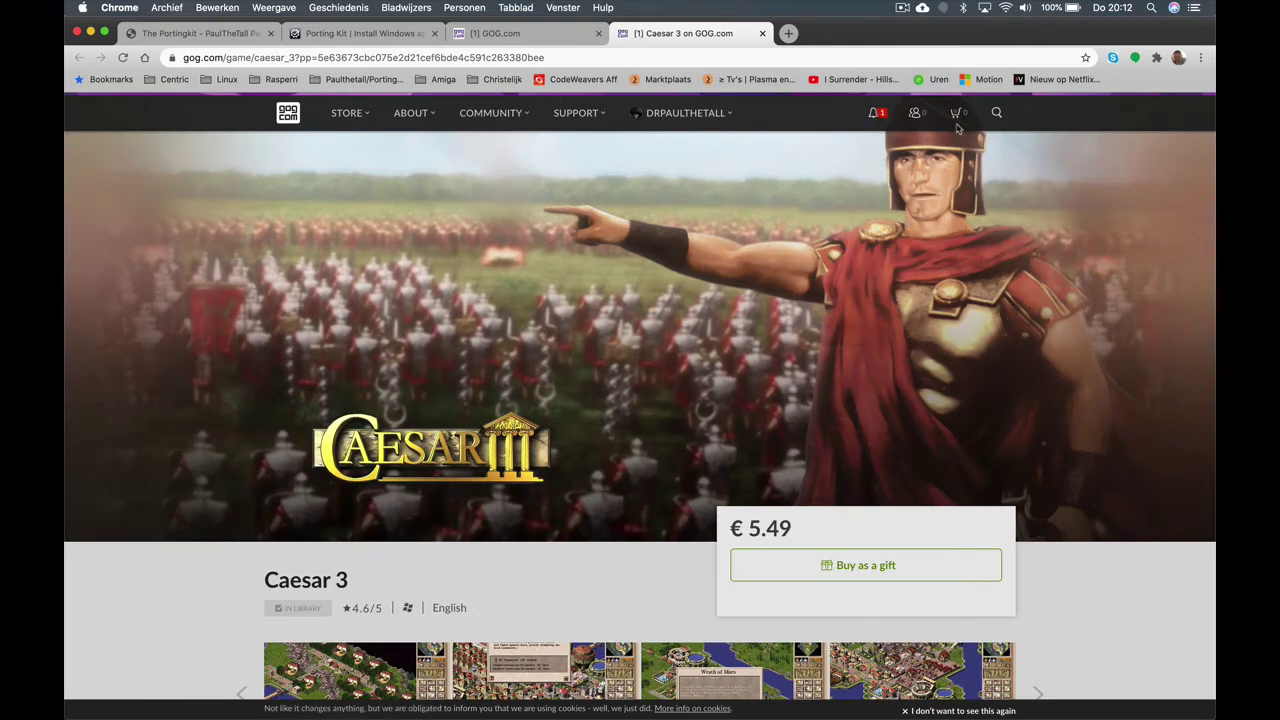
pyautogui.click(521, 36)
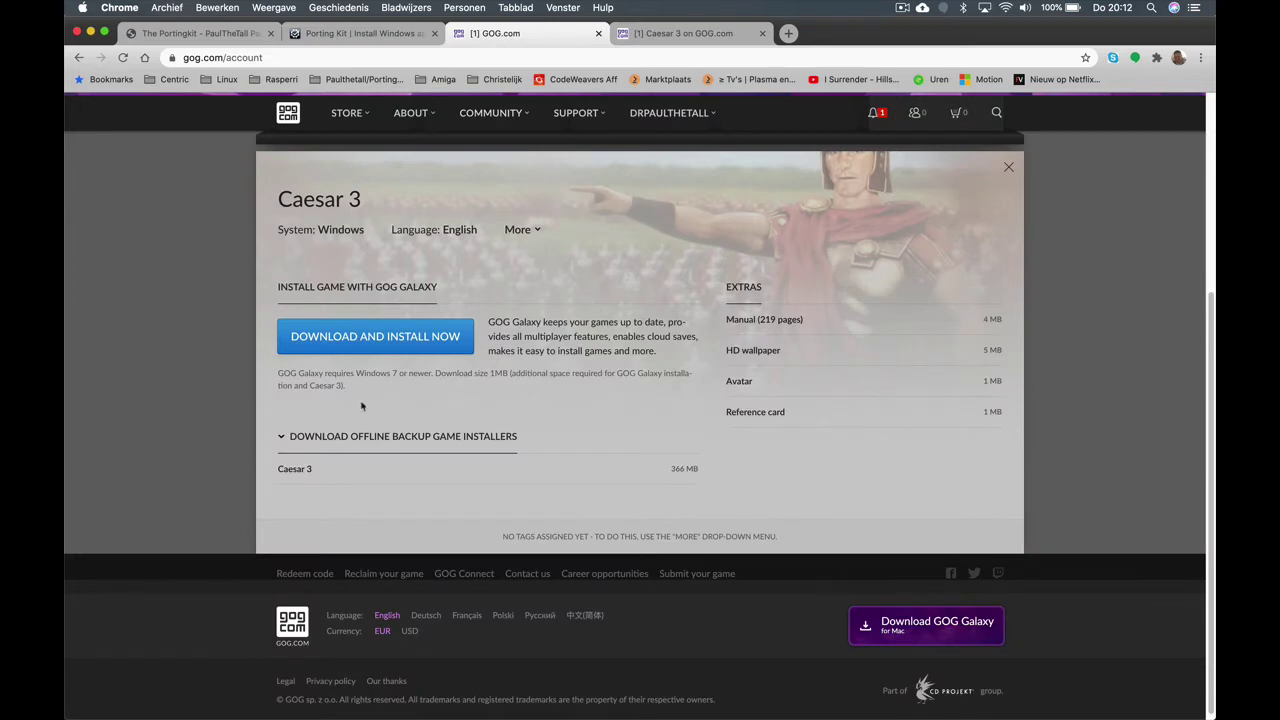
pyautogui.click(280, 436)
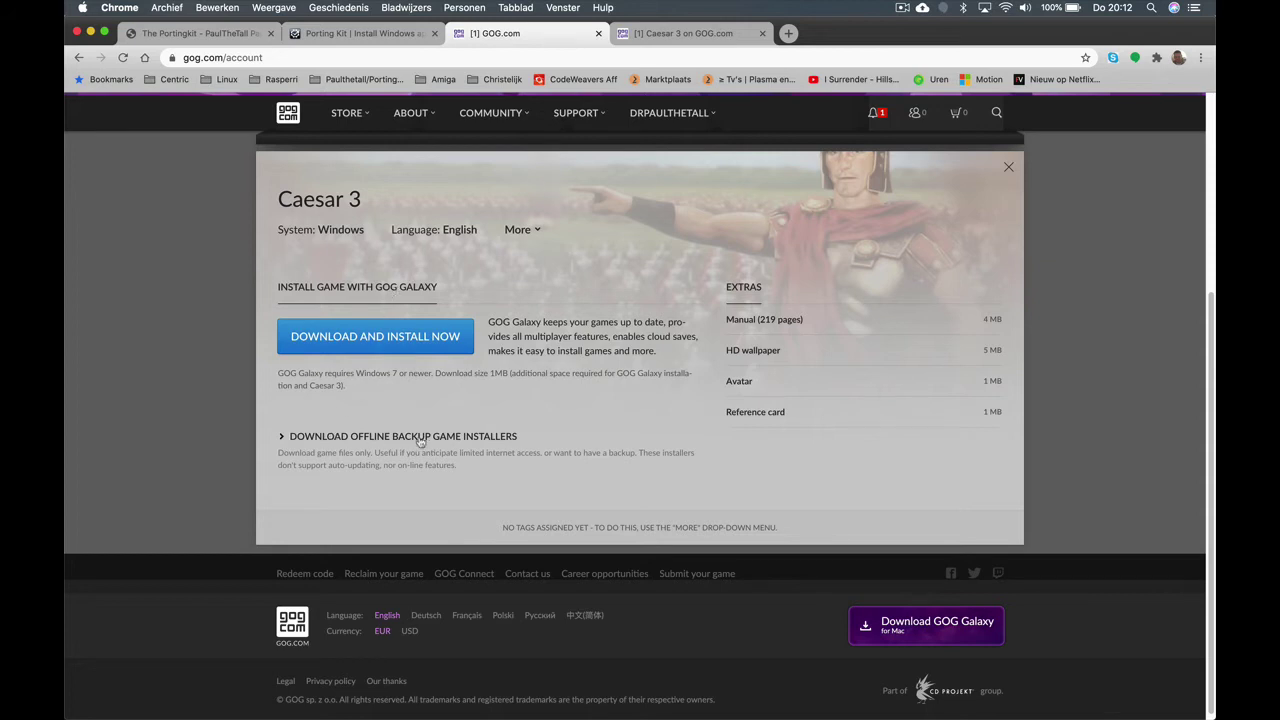
# Expand the offline backup game installers, download the Caesar 3 installer from the GOG account page, and minimize the browser.
pyautogui.click(282, 440)
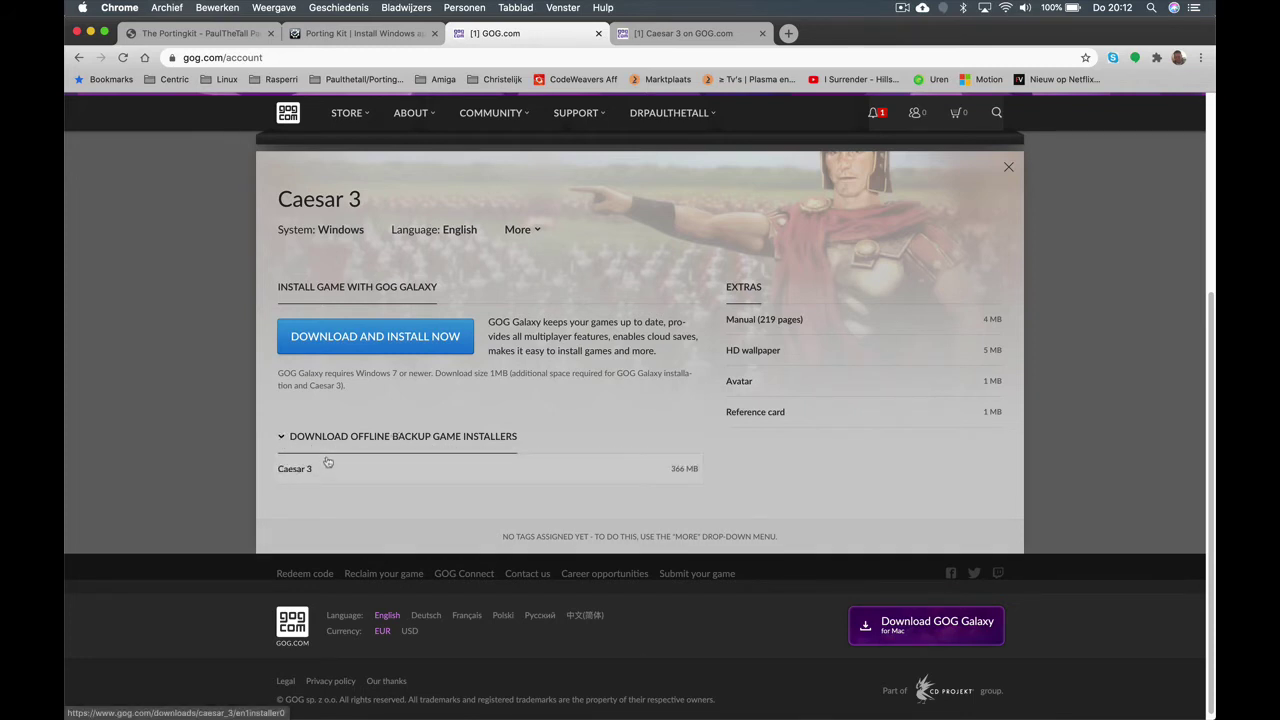
pyautogui.click(282, 438)
pyautogui.click(282, 438)
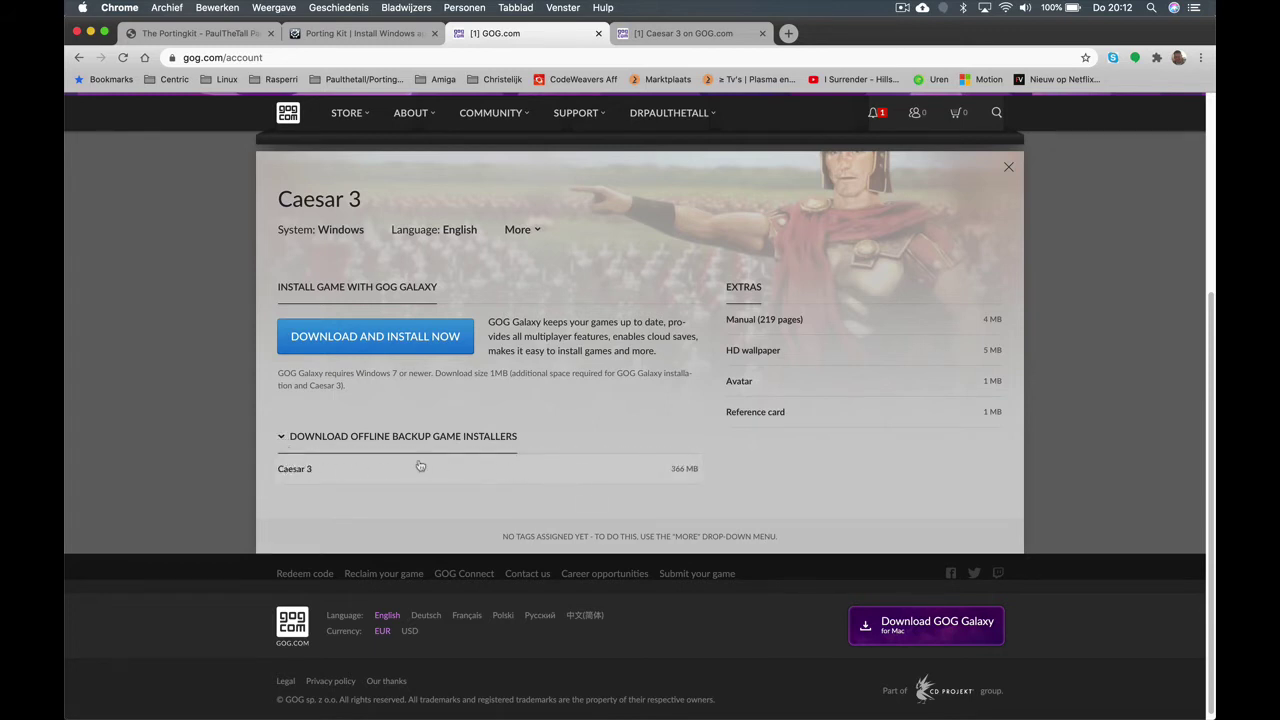
pyautogui.click(316, 472)
pyautogui.click(91, 32)
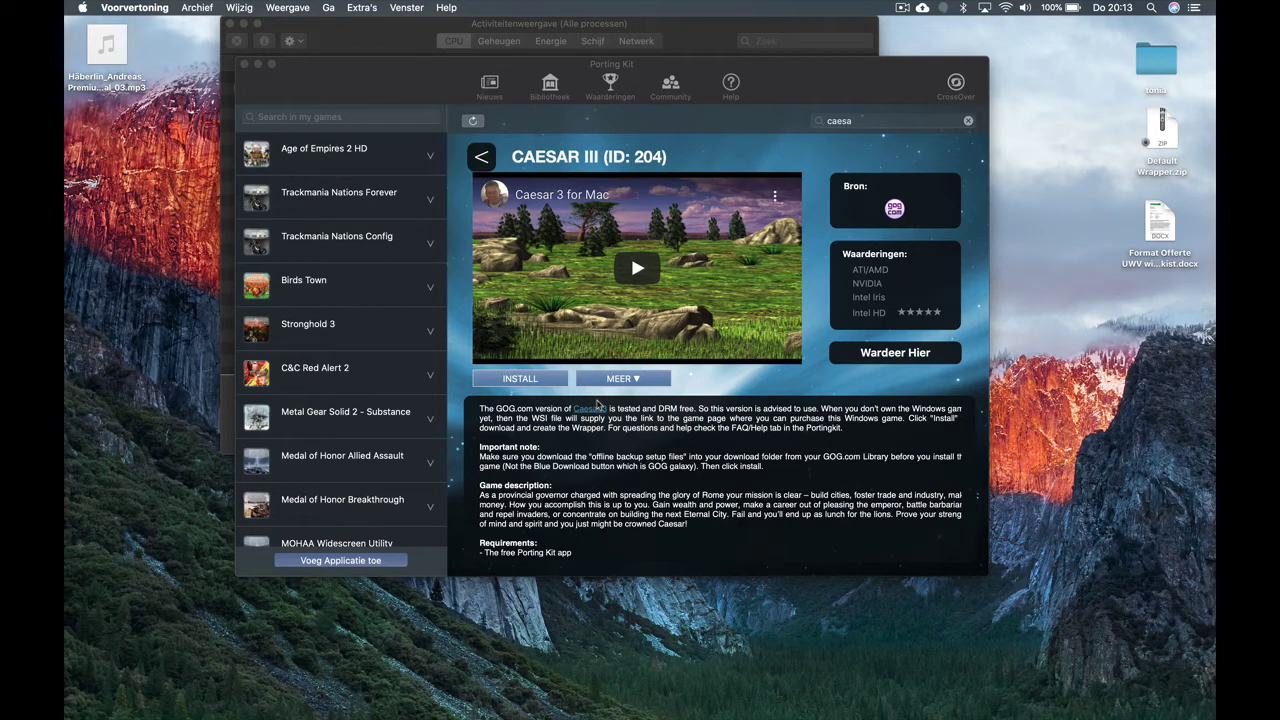
# Start the Caesar III installation in Porting Kit with Install Now and confirm that the correct offline installer is already downloaded.
pyautogui.click(530, 379)
pyautogui.click(534, 380)
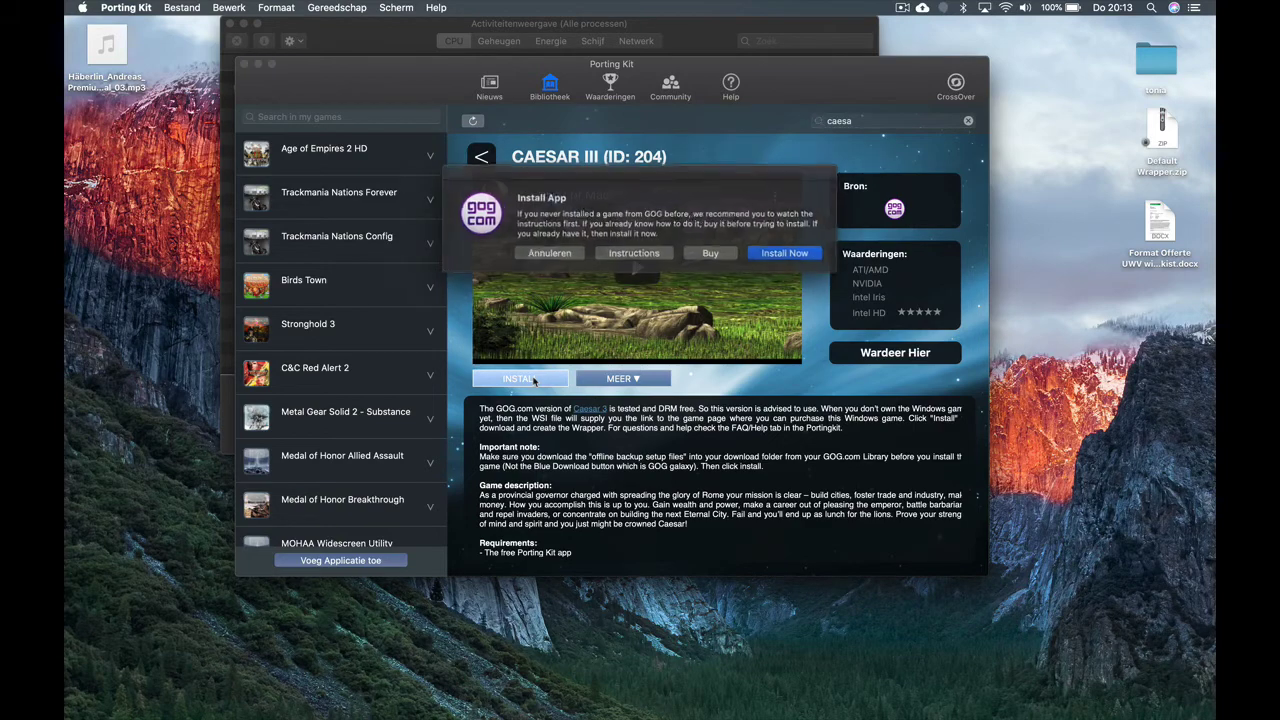
pyautogui.click(793, 255)
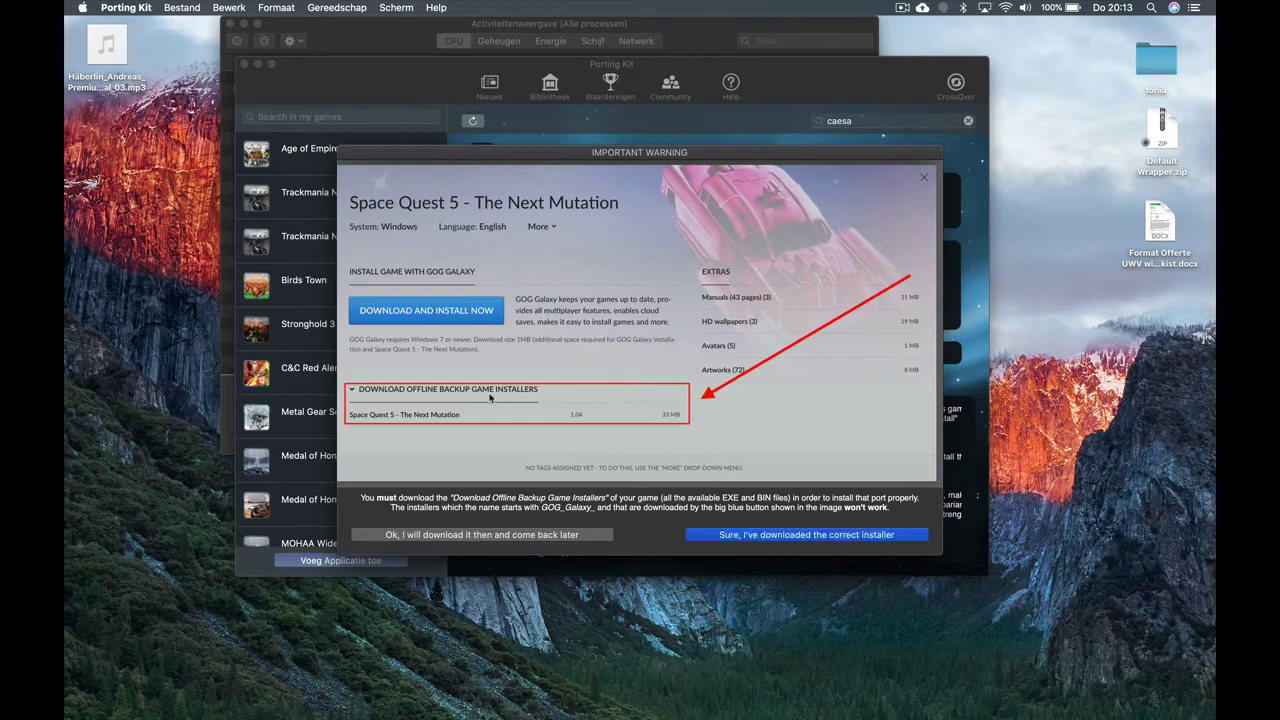
pyautogui.click(778, 541)
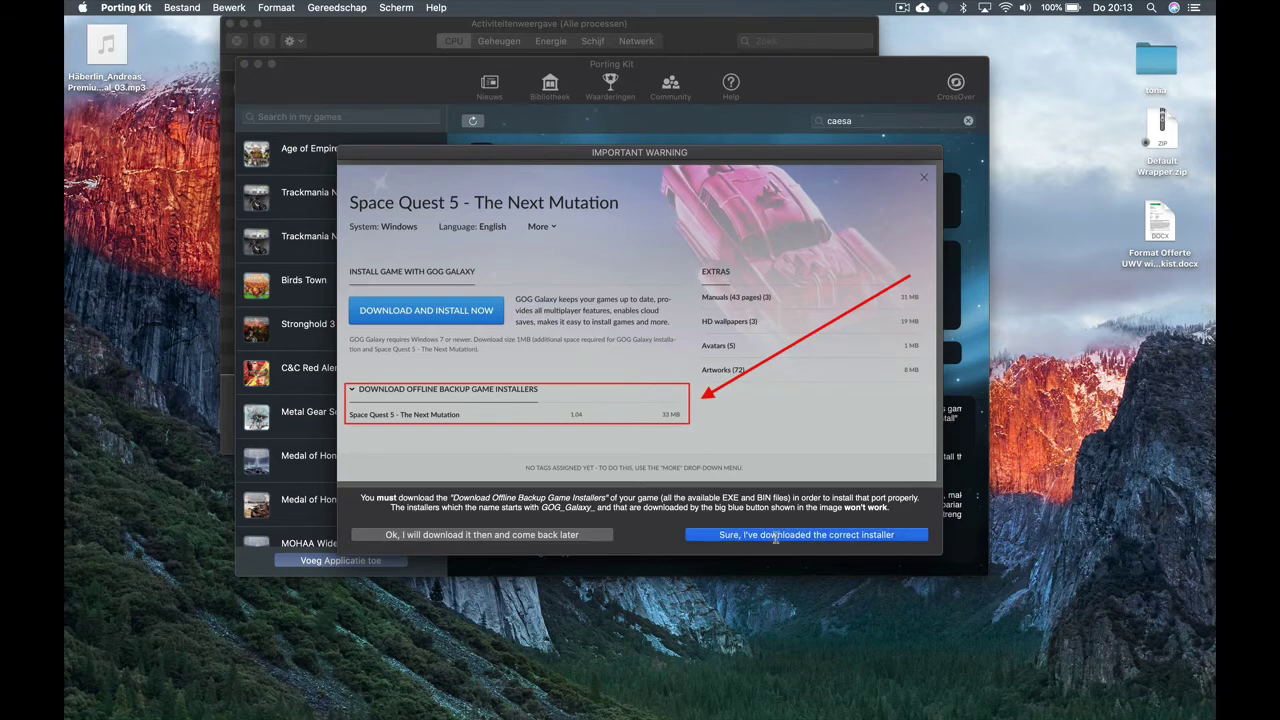
# Go through the Caesar III install wizard, accepting the agreement and keeping the default destination, and begin the installation.
pyautogui.click(809, 496)
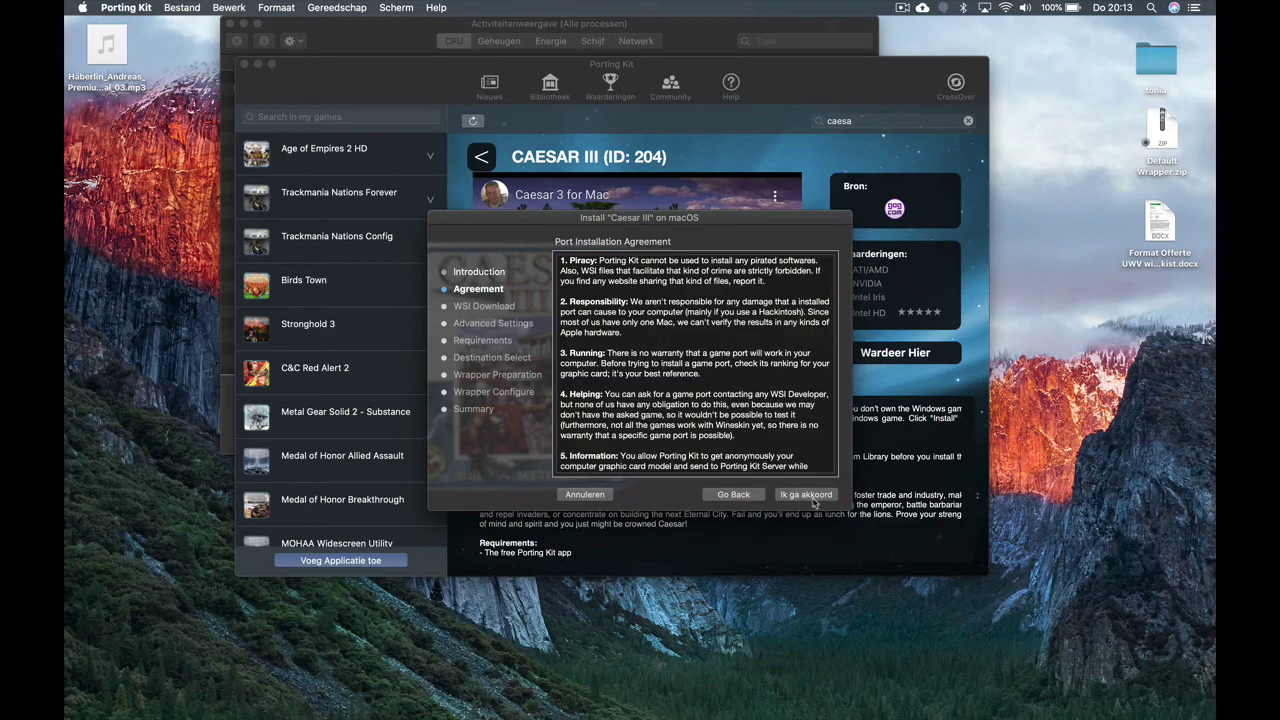
pyautogui.click(811, 499)
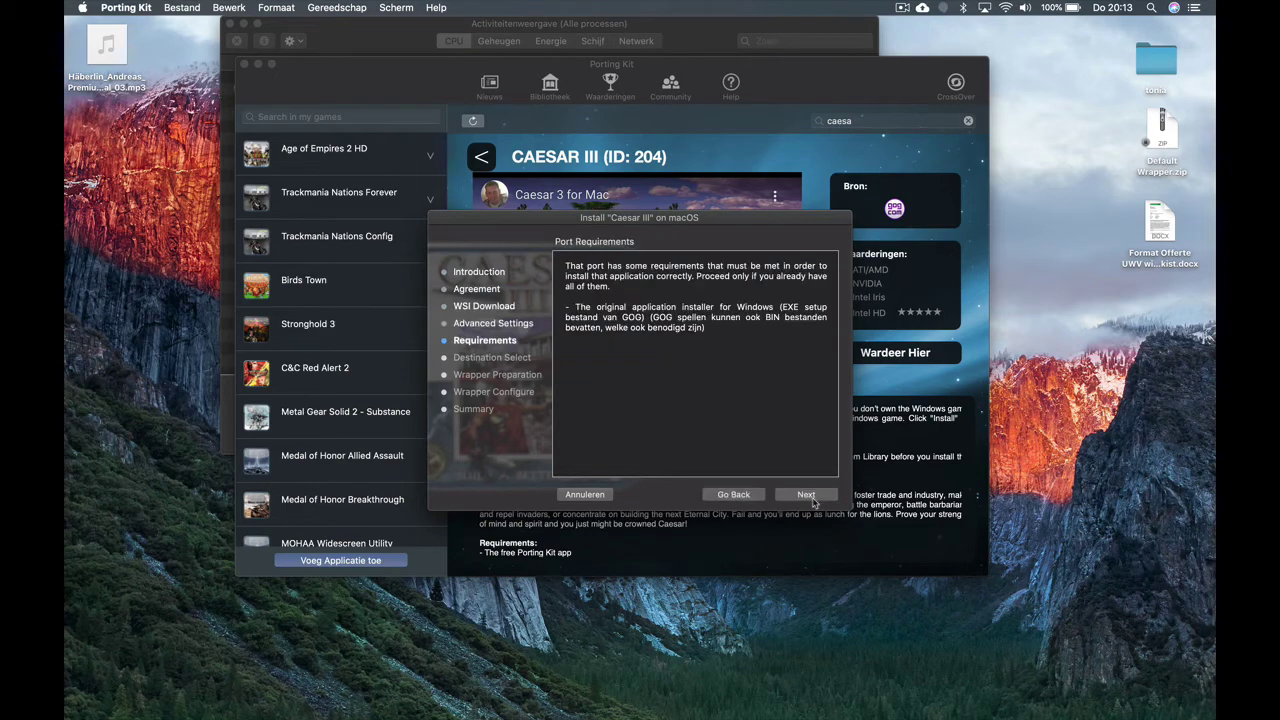
pyautogui.click(810, 496)
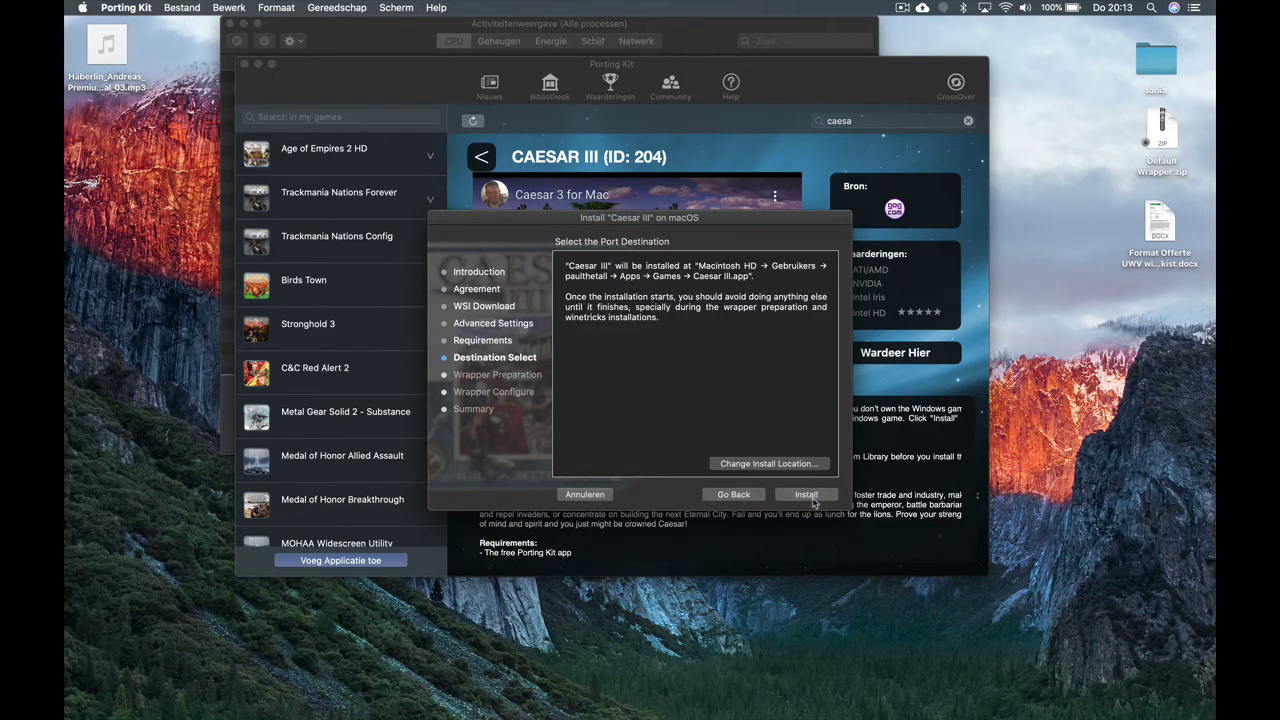
pyautogui.click(812, 501)
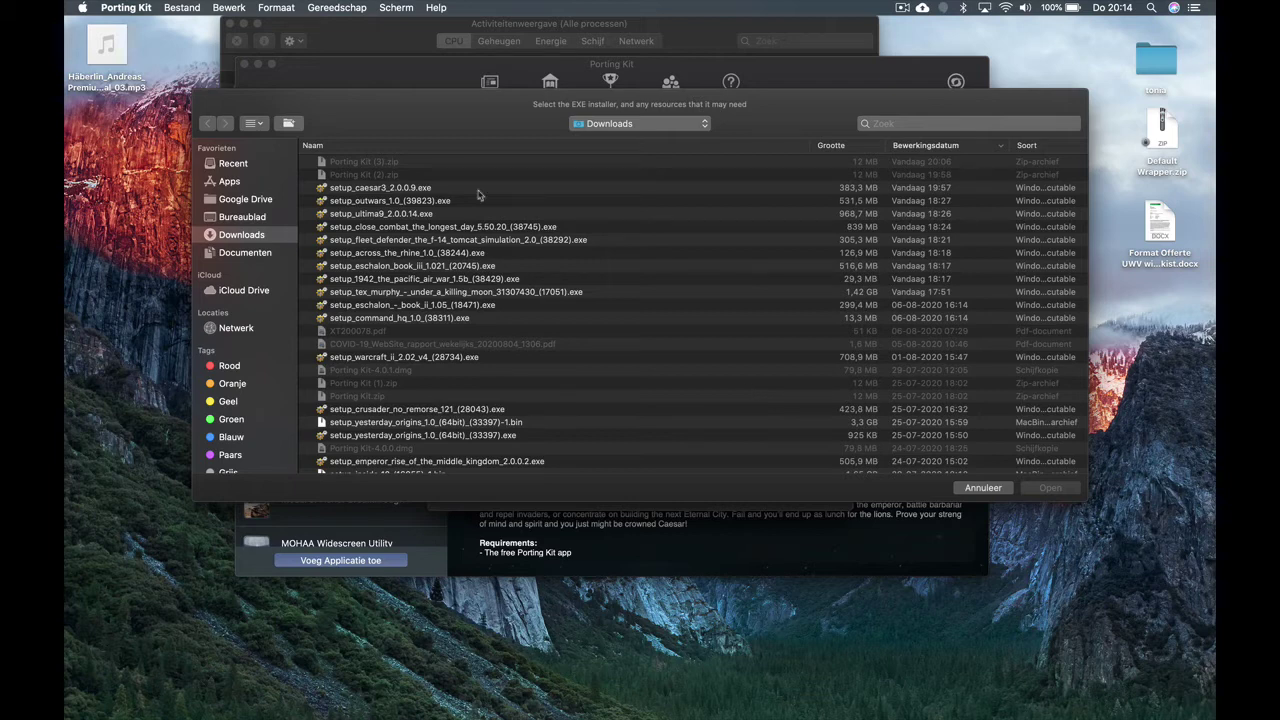
# Select setup_caesar3_2.0.0.9.exe in Downloads as the installer, accept the EULA, and start the Caesar 3 setup.
pyautogui.moveTo(232, 703)
pyautogui.moveTo(272, 705)
pyautogui.click(375, 190)
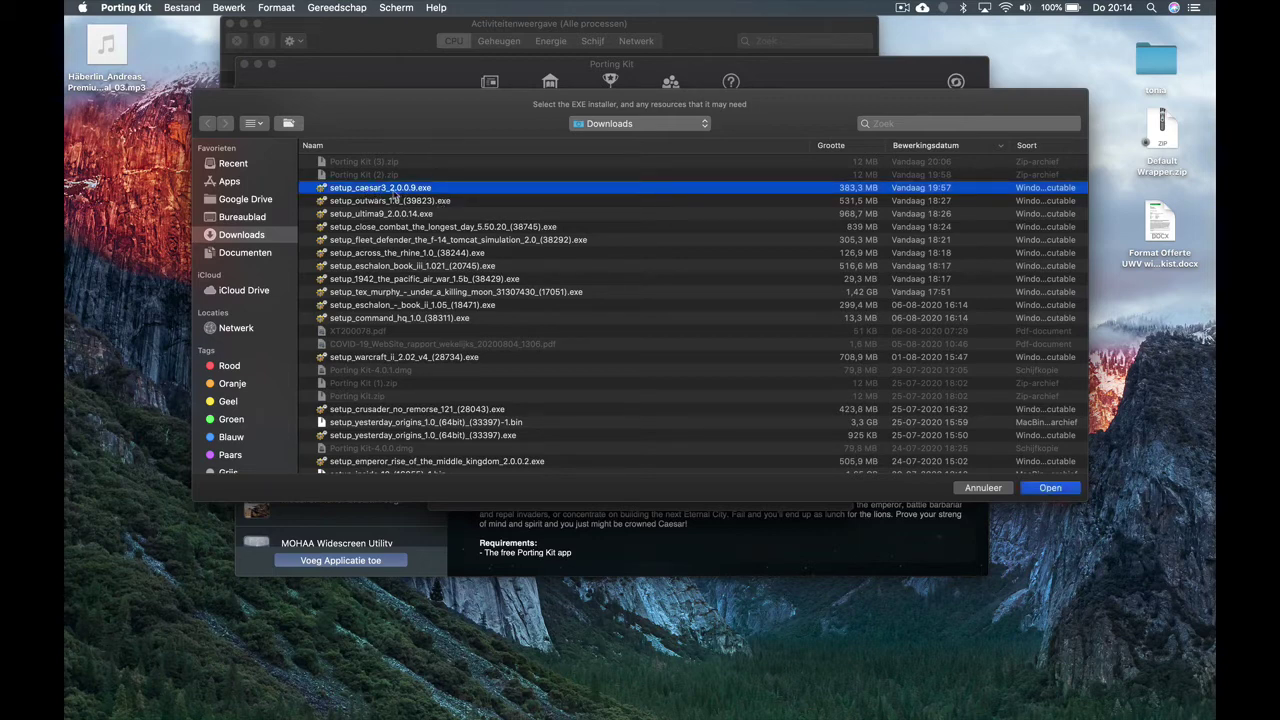
pyautogui.press('Return')
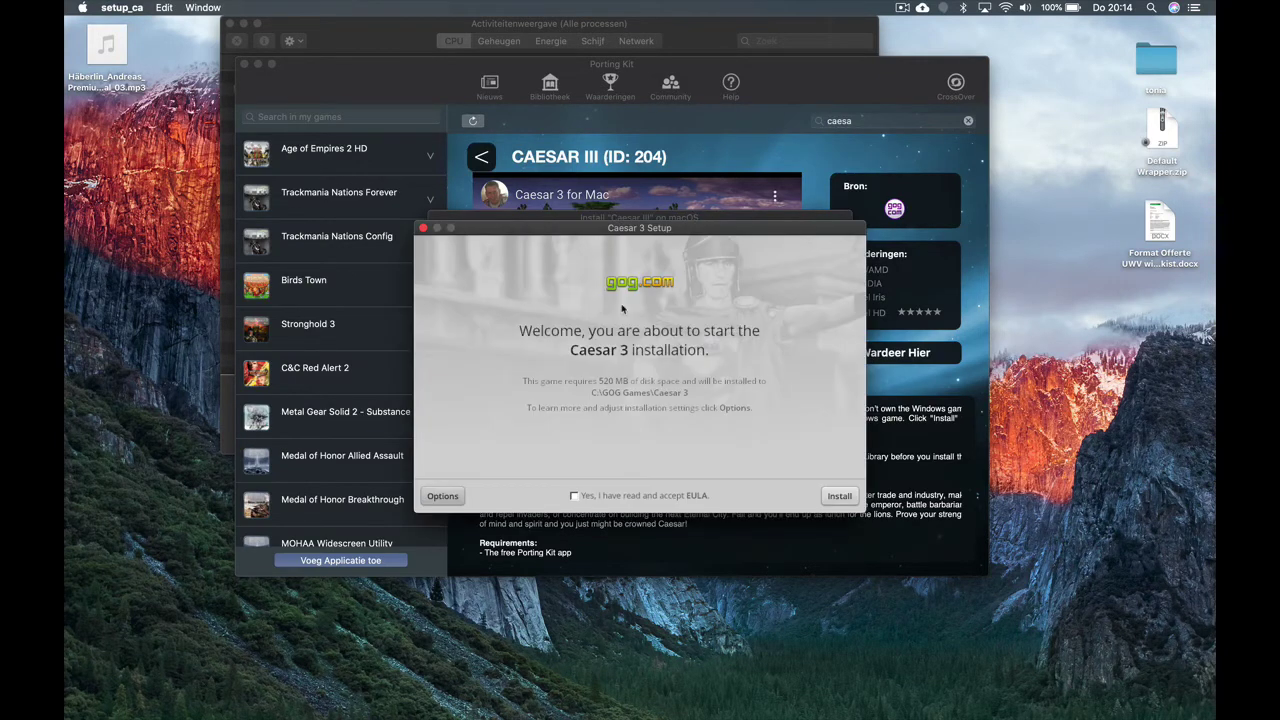
pyautogui.click(574, 496)
pyautogui.click(839, 496)
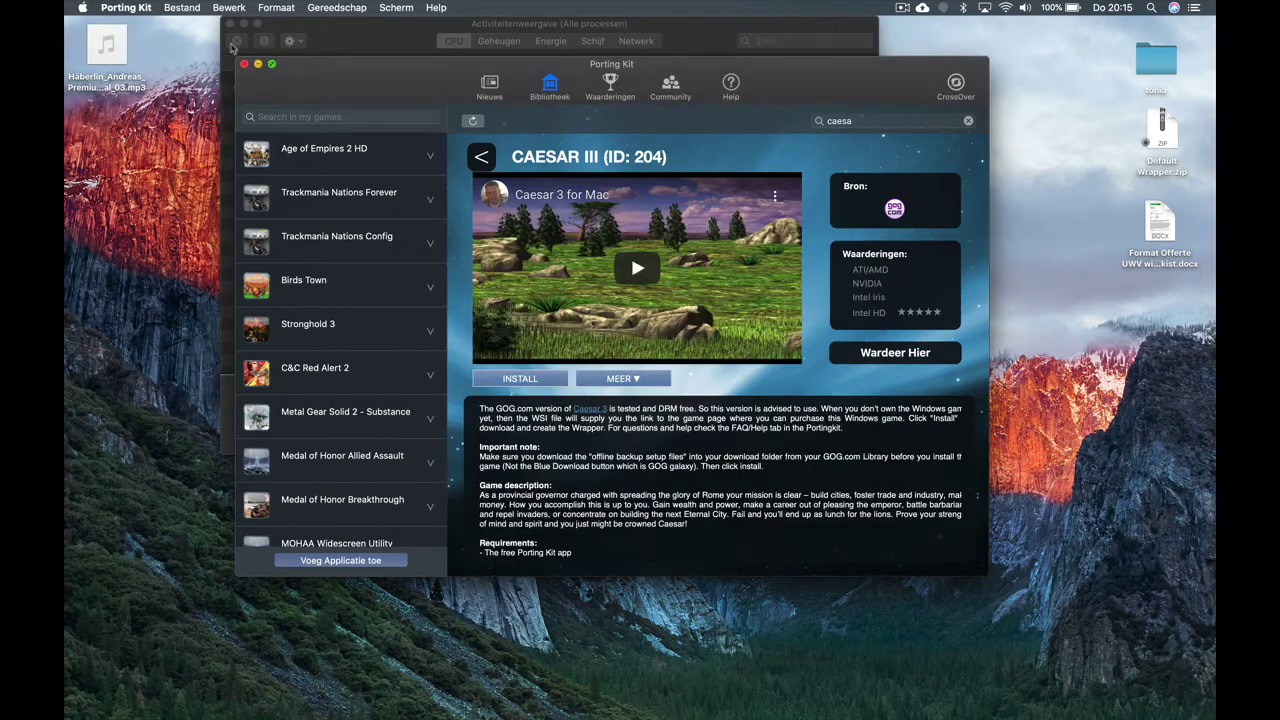
# View Porting Kit's version information and close it.
pyautogui.click(126, 8)
pyautogui.click(130, 25)
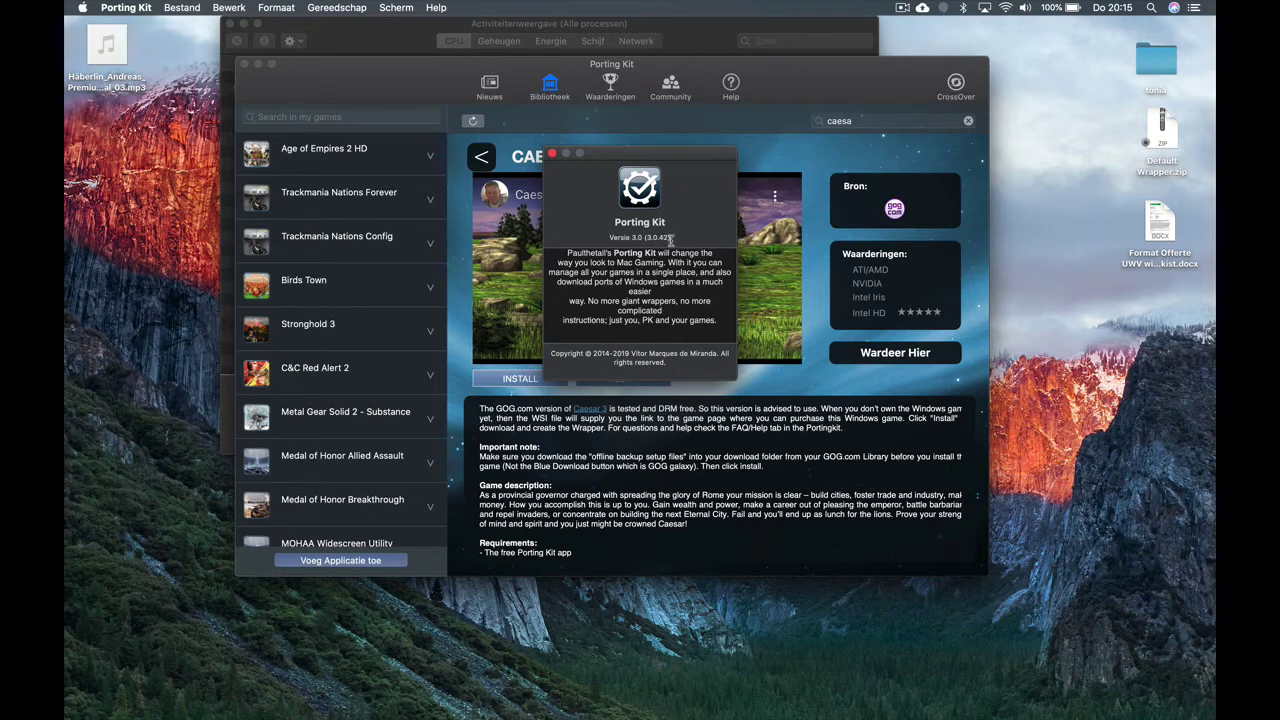
pyautogui.click(552, 155)
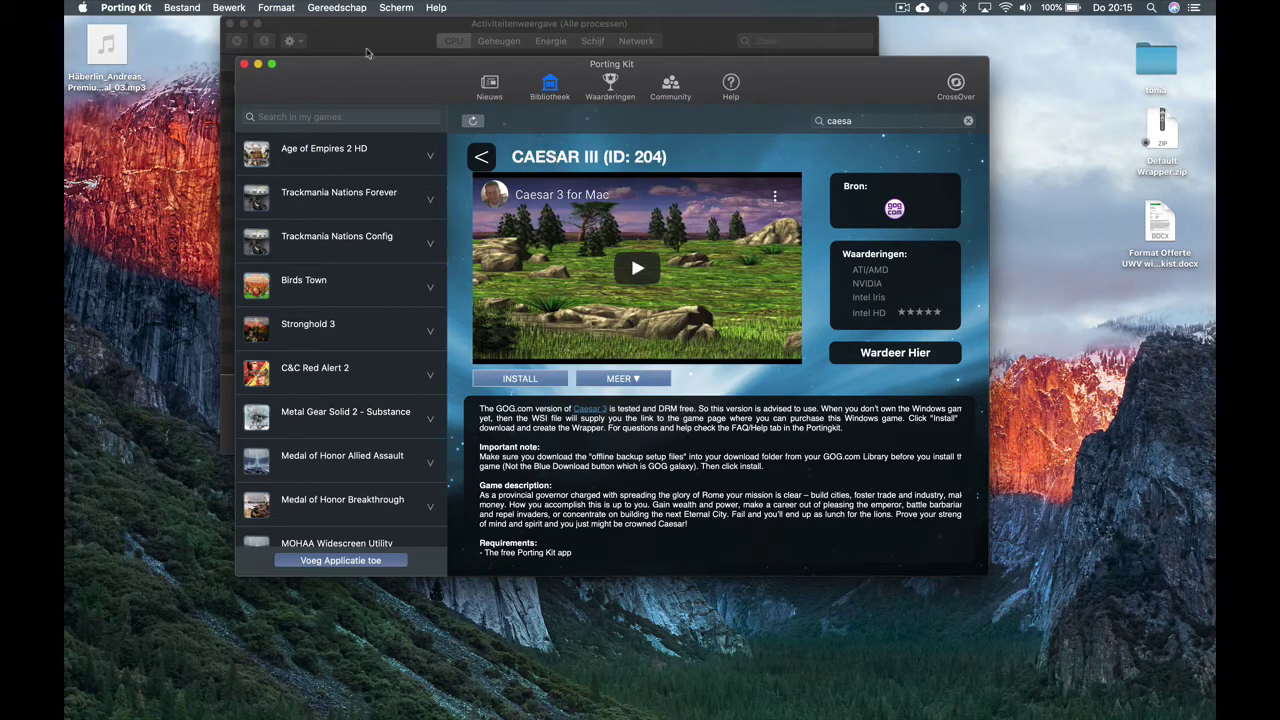
# Close the Activity Monitor window, move the Porting Kit window aside, and exit the Caesar 3 setup without launching the game.
pyautogui.click(229, 22)
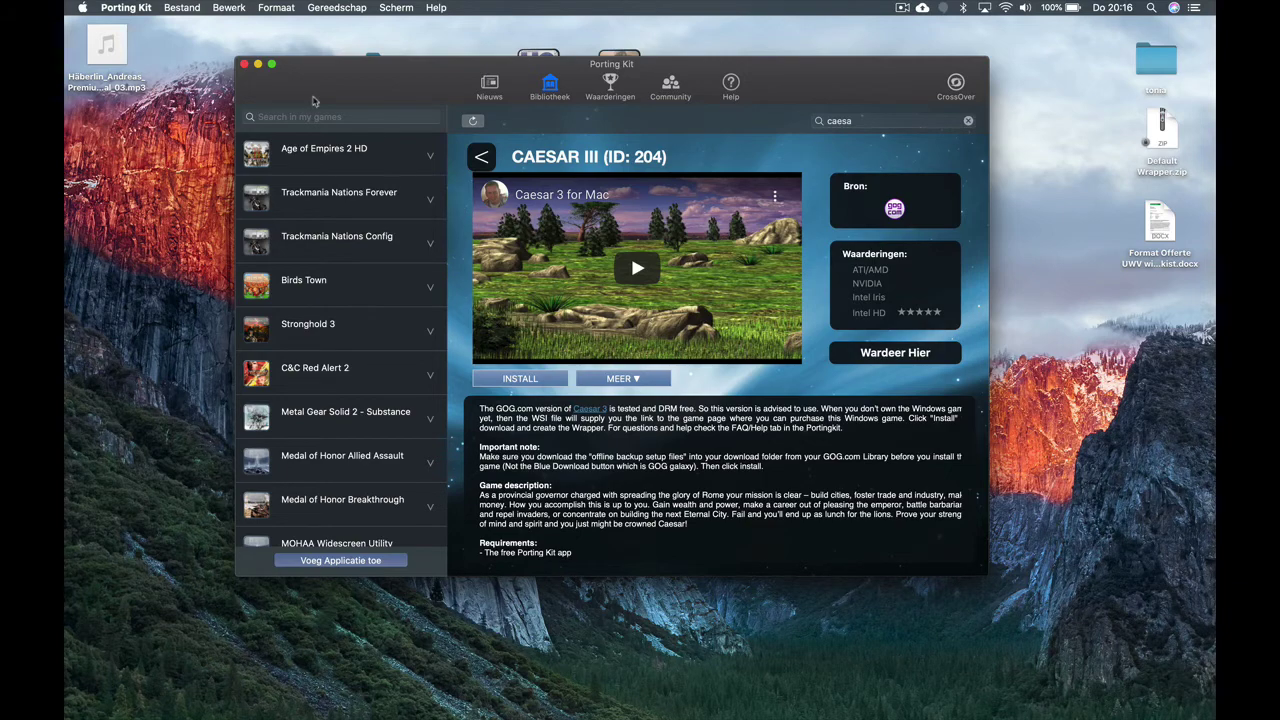
pyautogui.moveTo(320, 81); pyautogui.dragTo(386, 425)
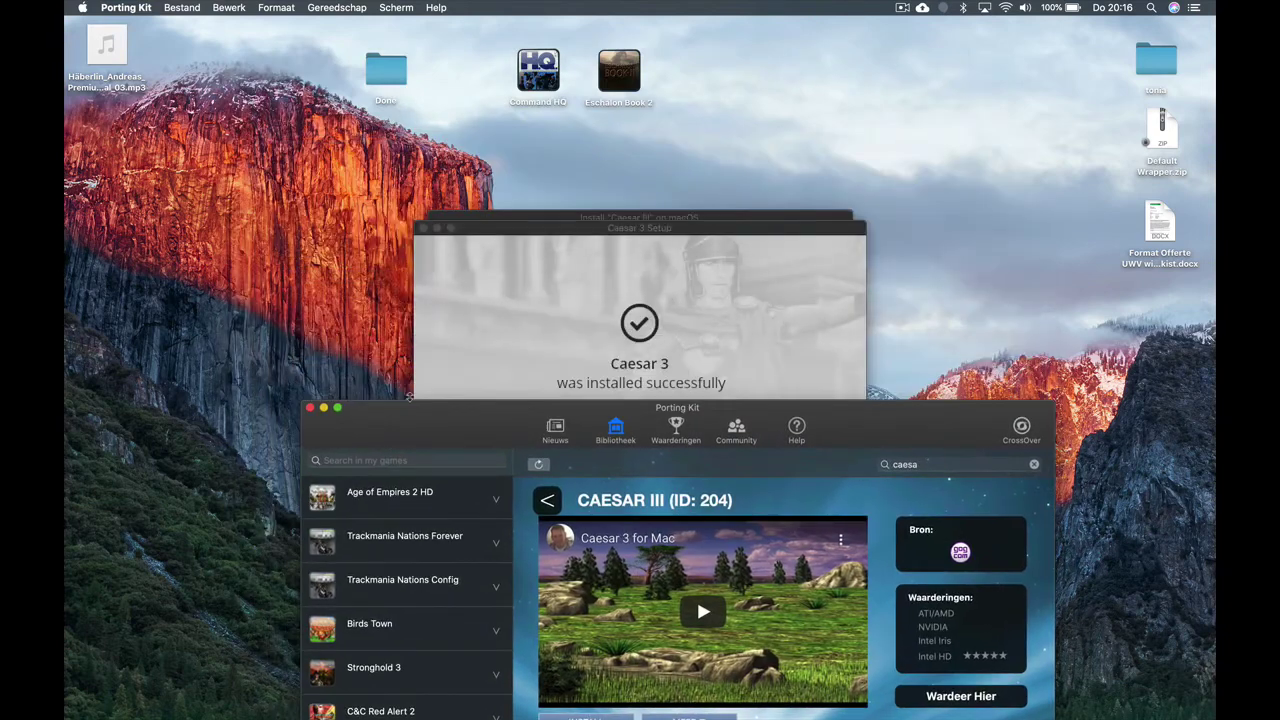
pyautogui.click(497, 316)
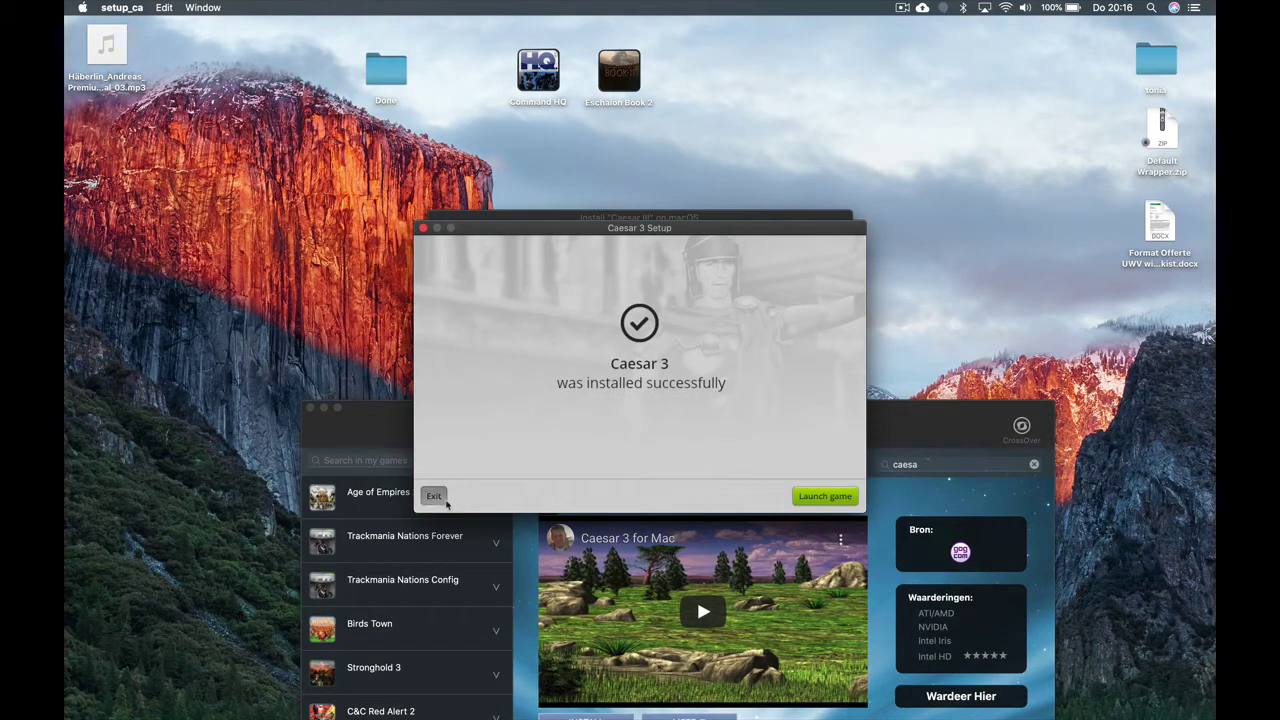
pyautogui.click(433, 496)
# Dismiss the Caesar III installation notification and close the Porting Kit install wizard.
pyautogui.click(628, 225)
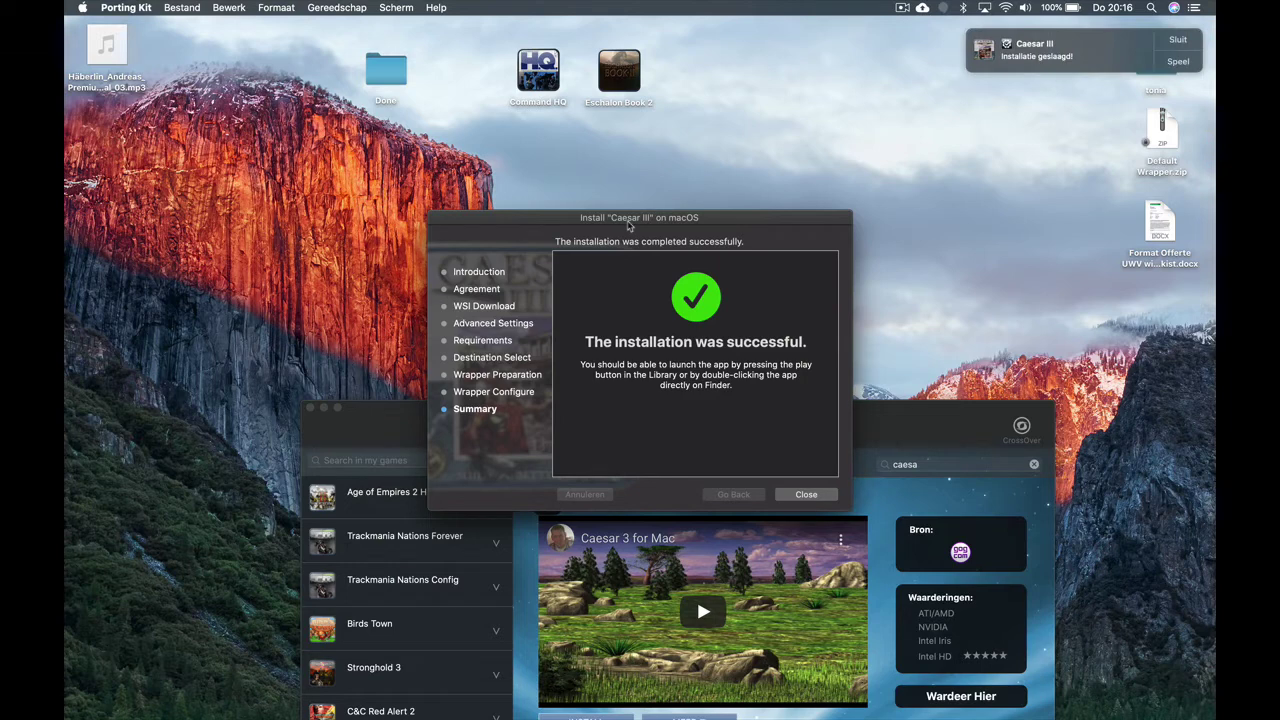
pyautogui.click(1178, 40)
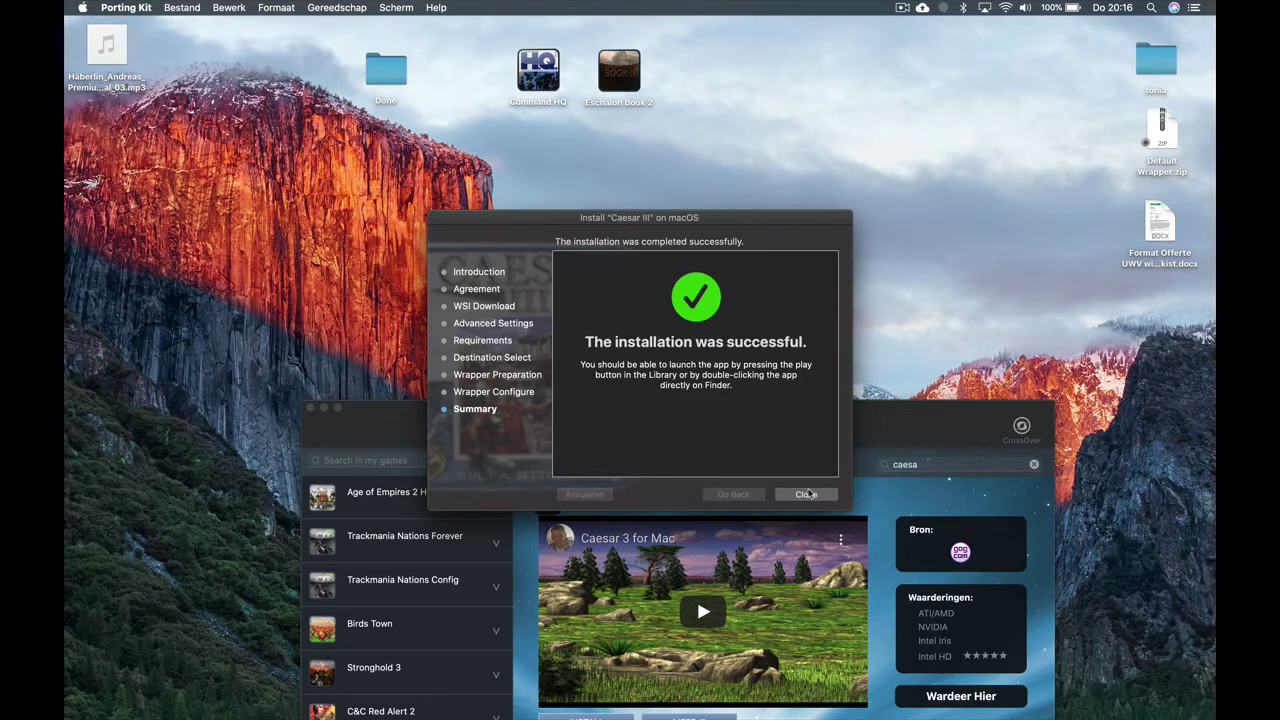
pyautogui.click(806, 494)
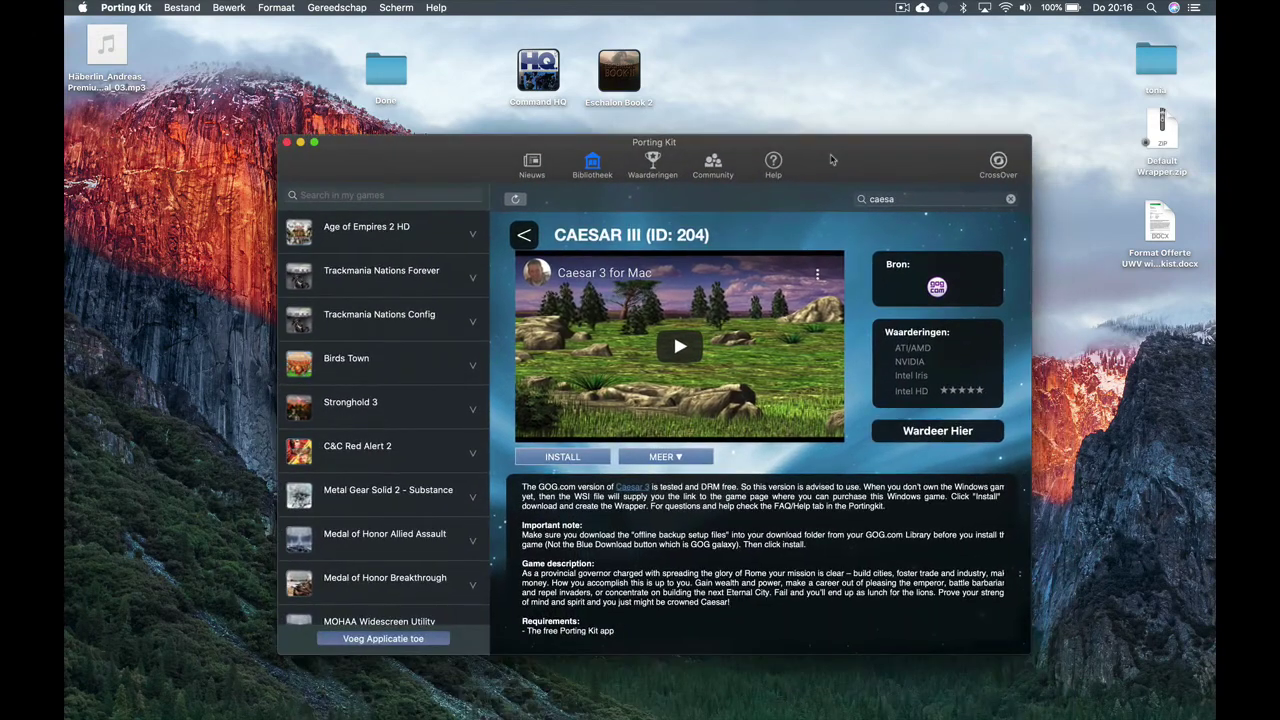
# Find Caesar III at the end of the installed games list and launch it from its entry.
pyautogui.scroll(-3, 375, 366)
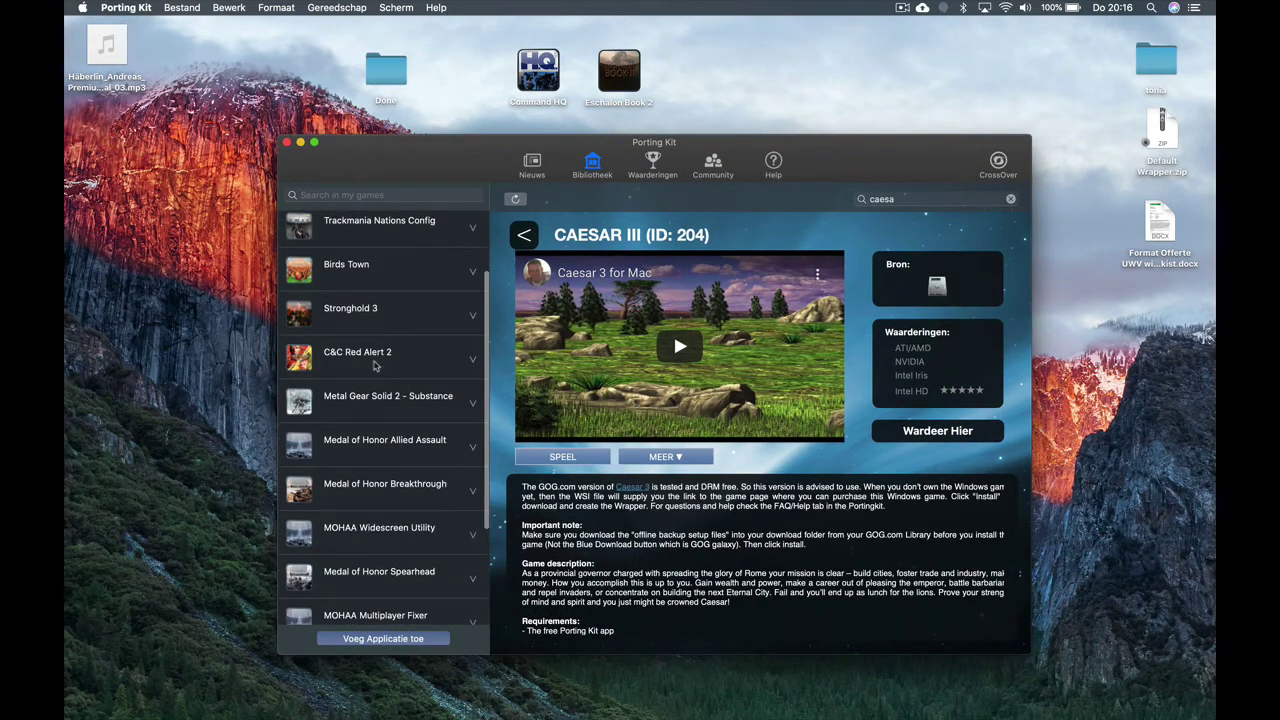
pyautogui.scroll(-5, 375, 366)
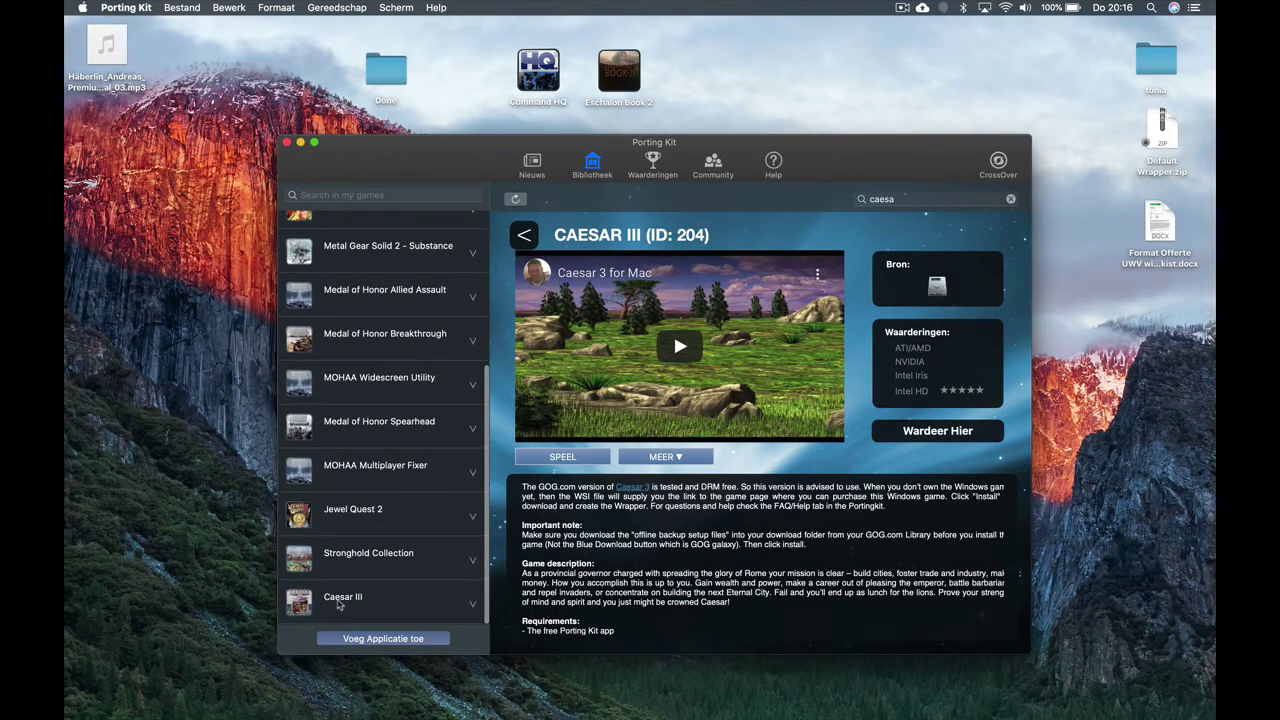
pyautogui.click(339, 604)
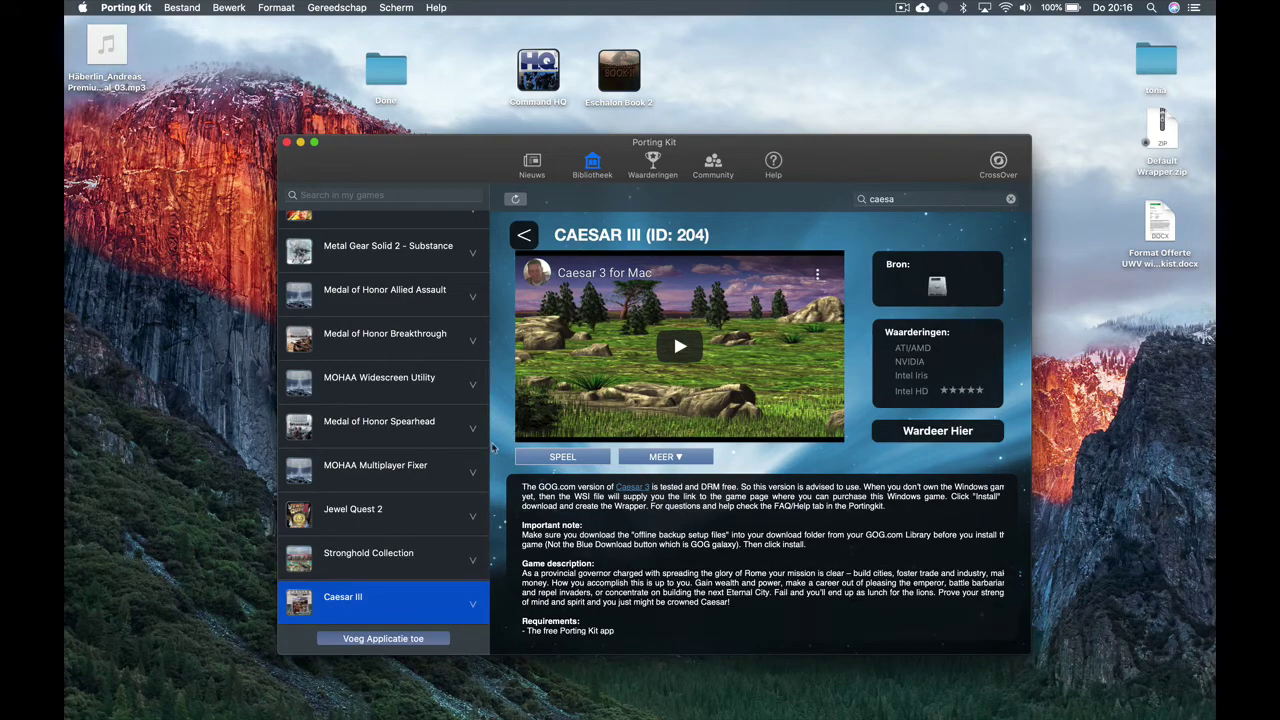
pyautogui.click(566, 456)
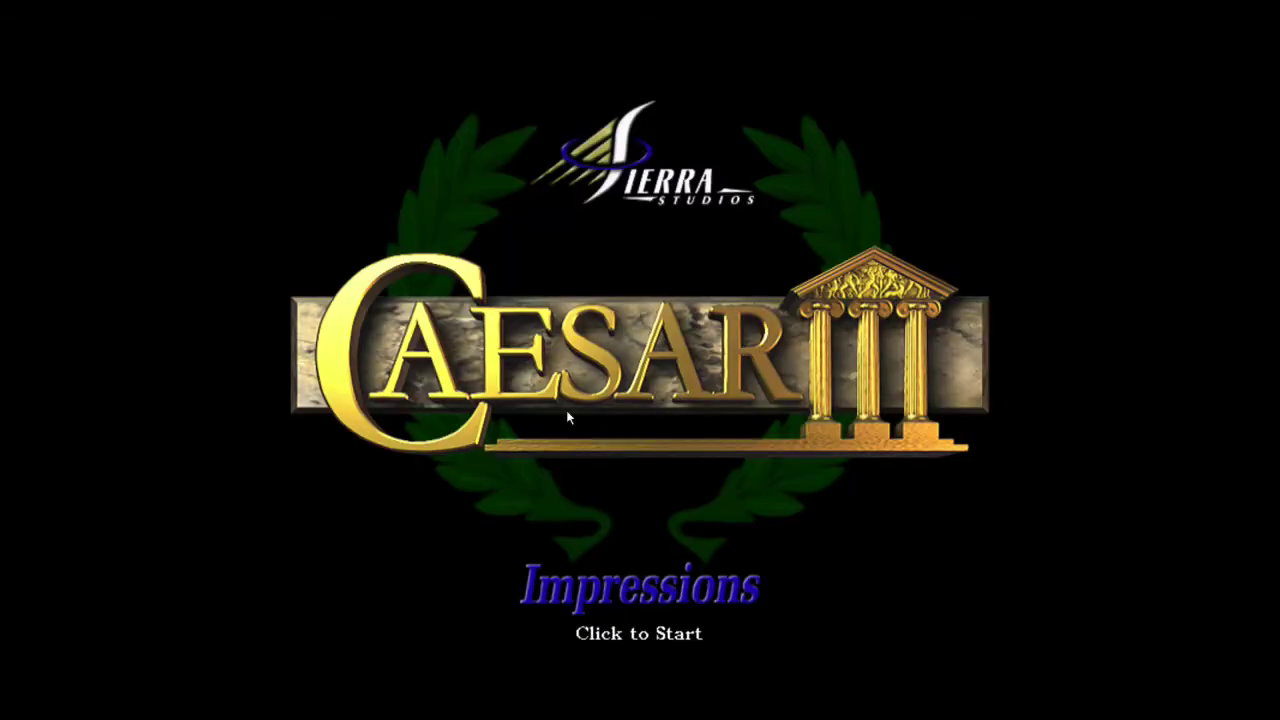
# Skip past Caesar III's title screen to its main menu and exit the game.
pyautogui.click(567, 417)
pyautogui.press('Escape')
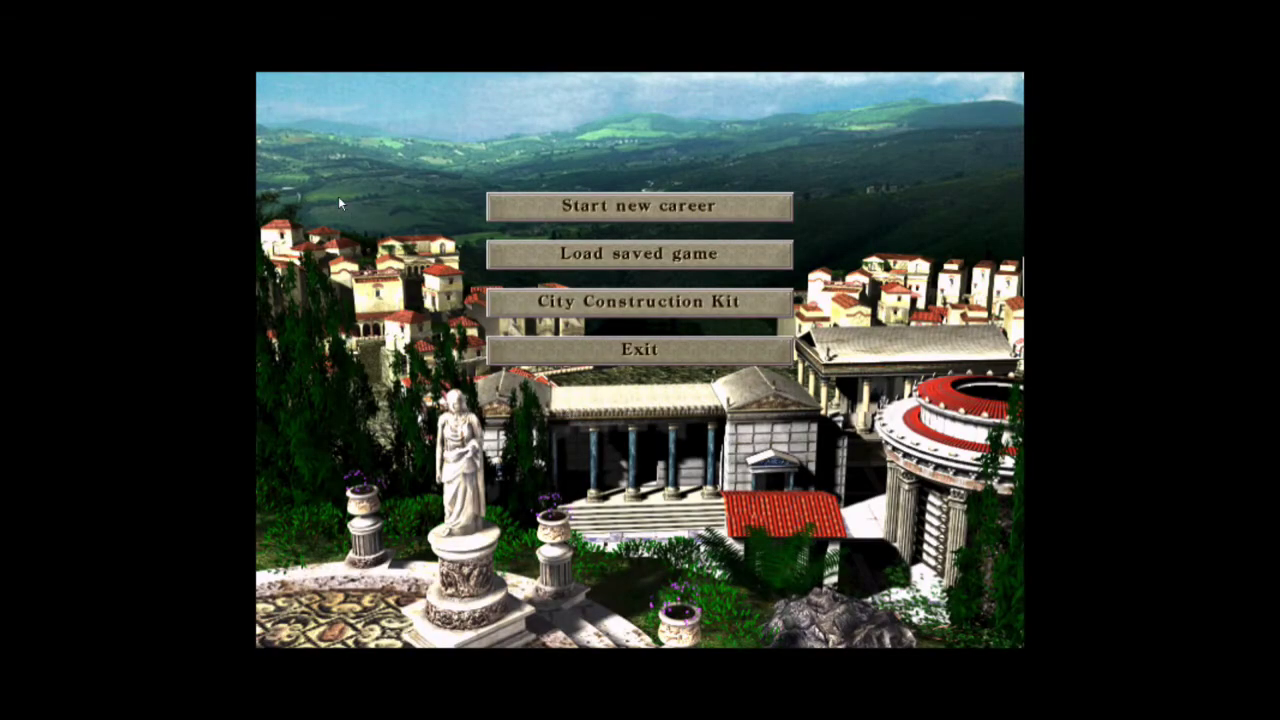
pyautogui.press('Return')
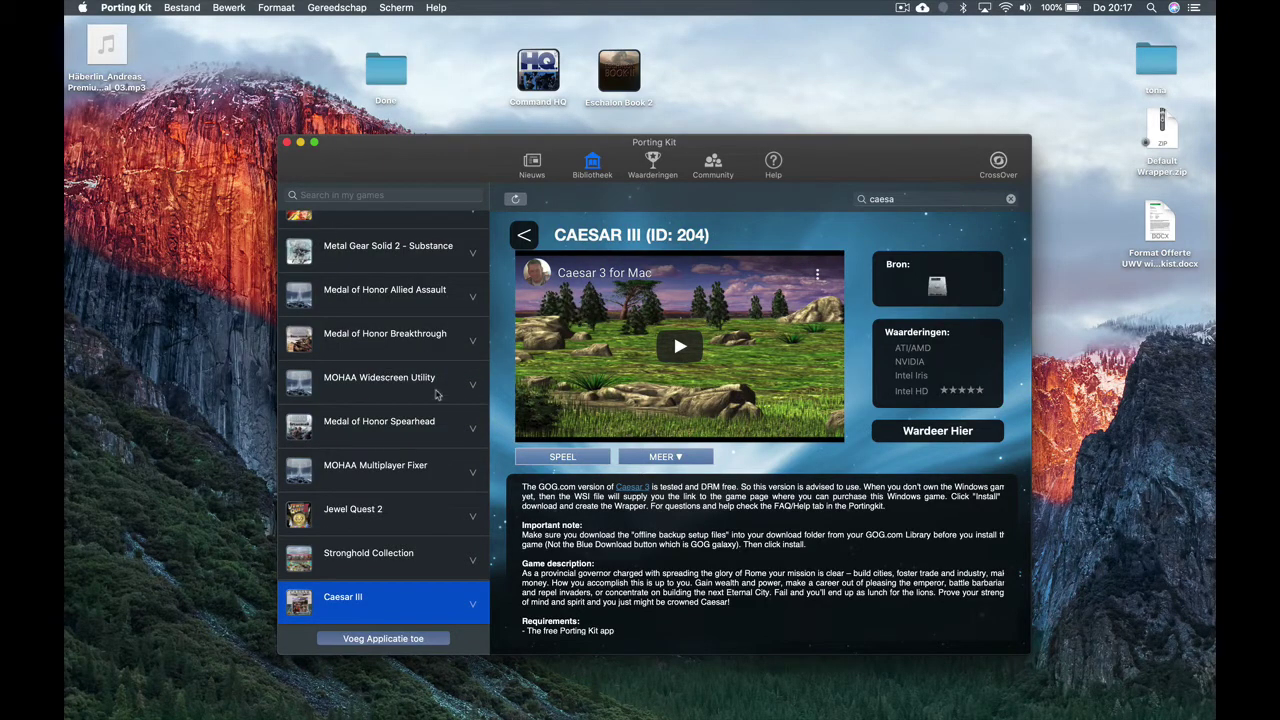
# View Age of Empires 2 HD from the installed games list and return to the library overview.
pyautogui.scroll(5, 396, 403)
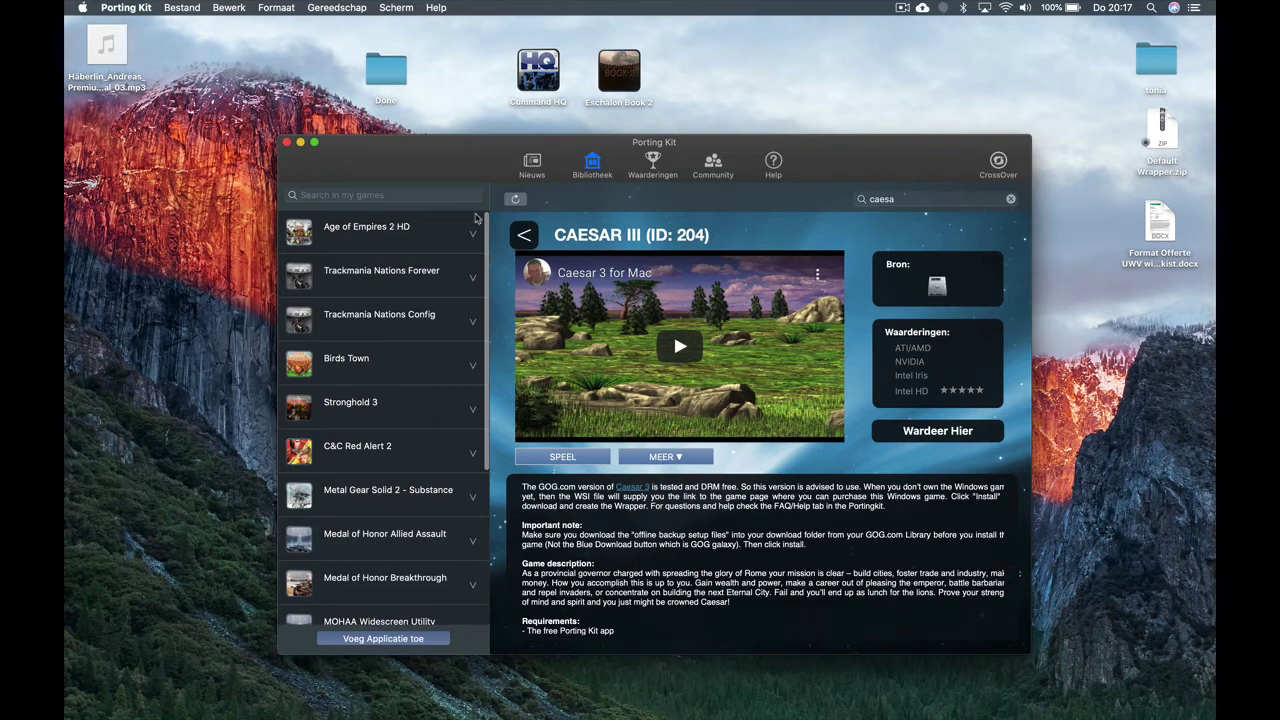
pyautogui.click(370, 229)
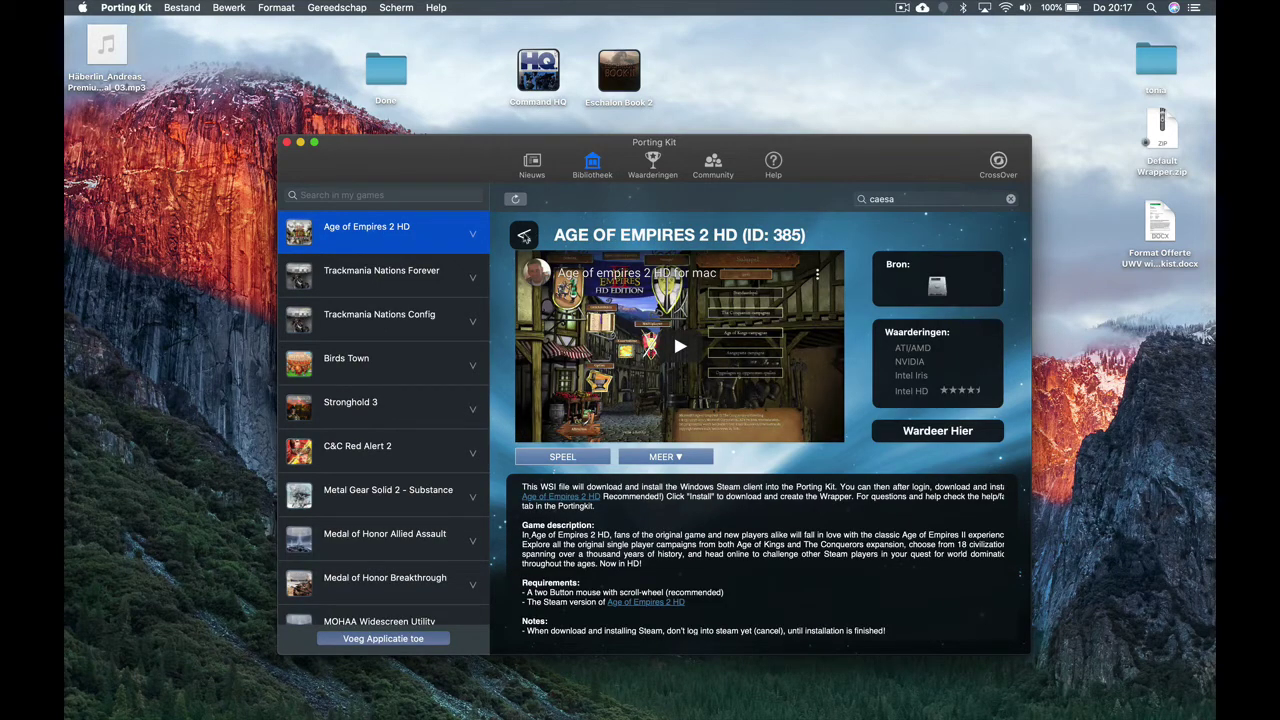
pyautogui.click(524, 236)
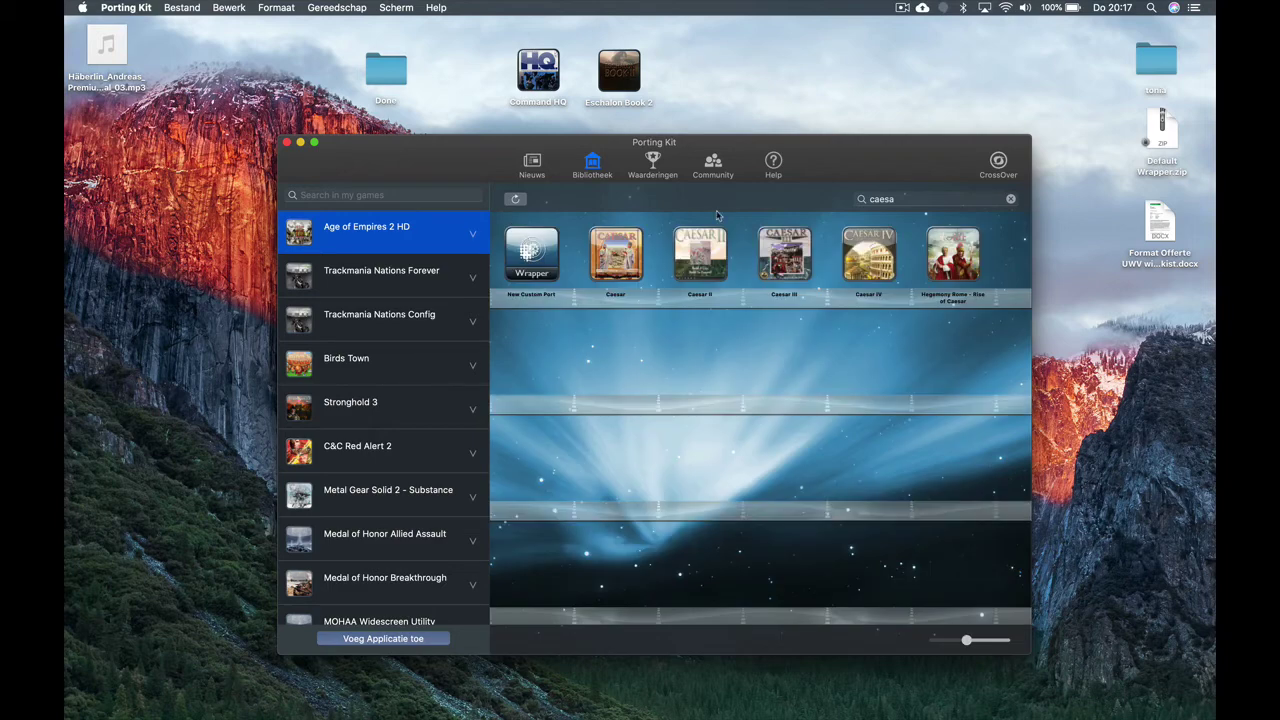
# Search the library for "age", view the Age of Empires 2 HD entry, and open the Age of Empires 3 entry.
pyautogui.click(904, 198)
pyautogui.press('super+a')
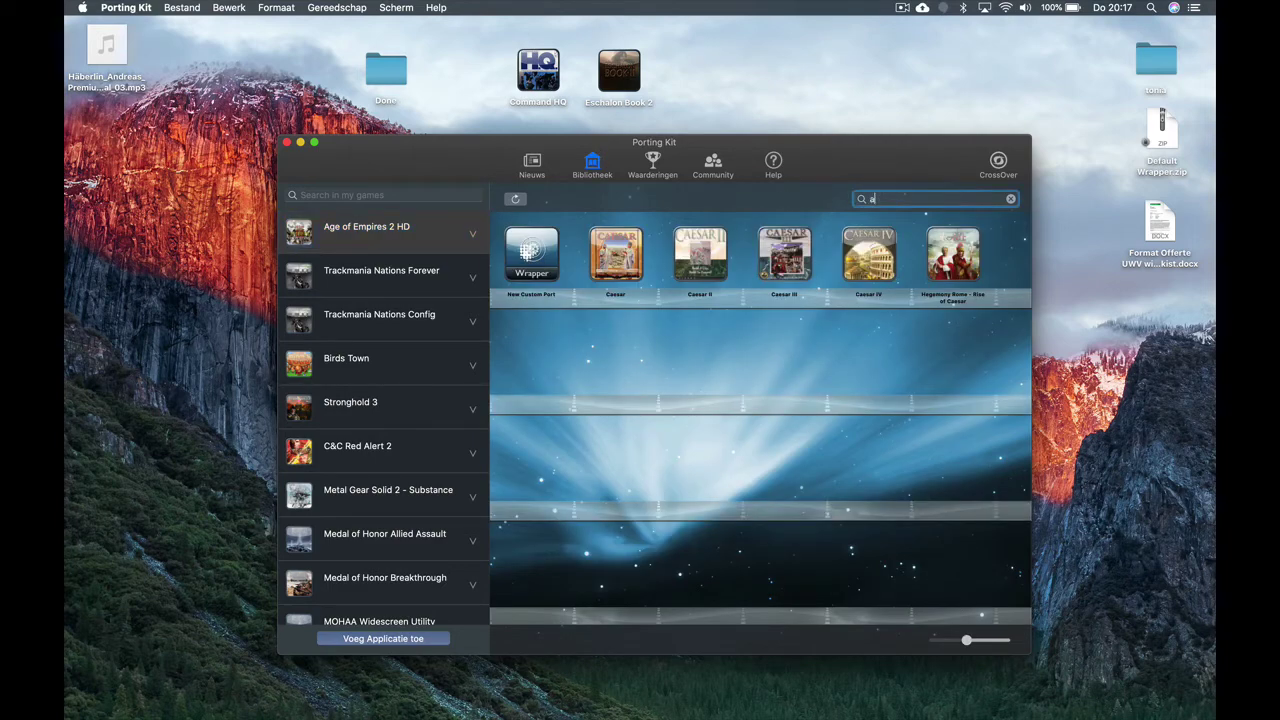
pyautogui.write('age')
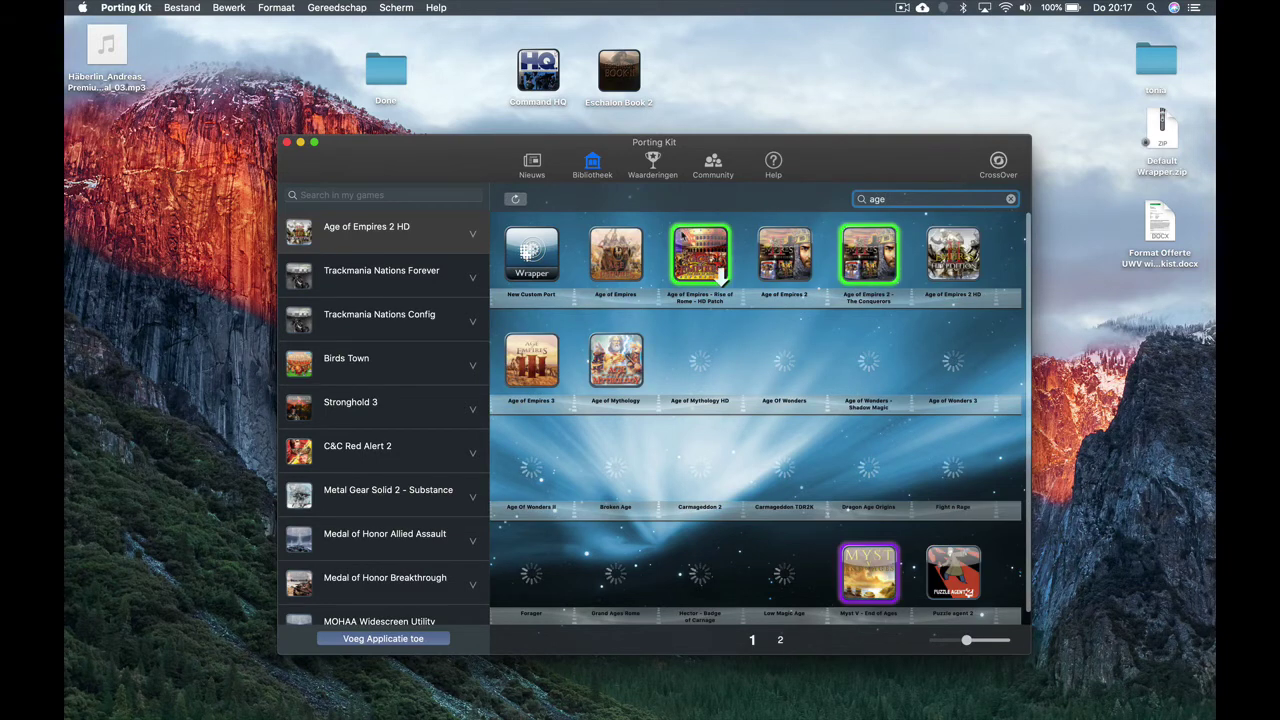
pyautogui.click(953, 258)
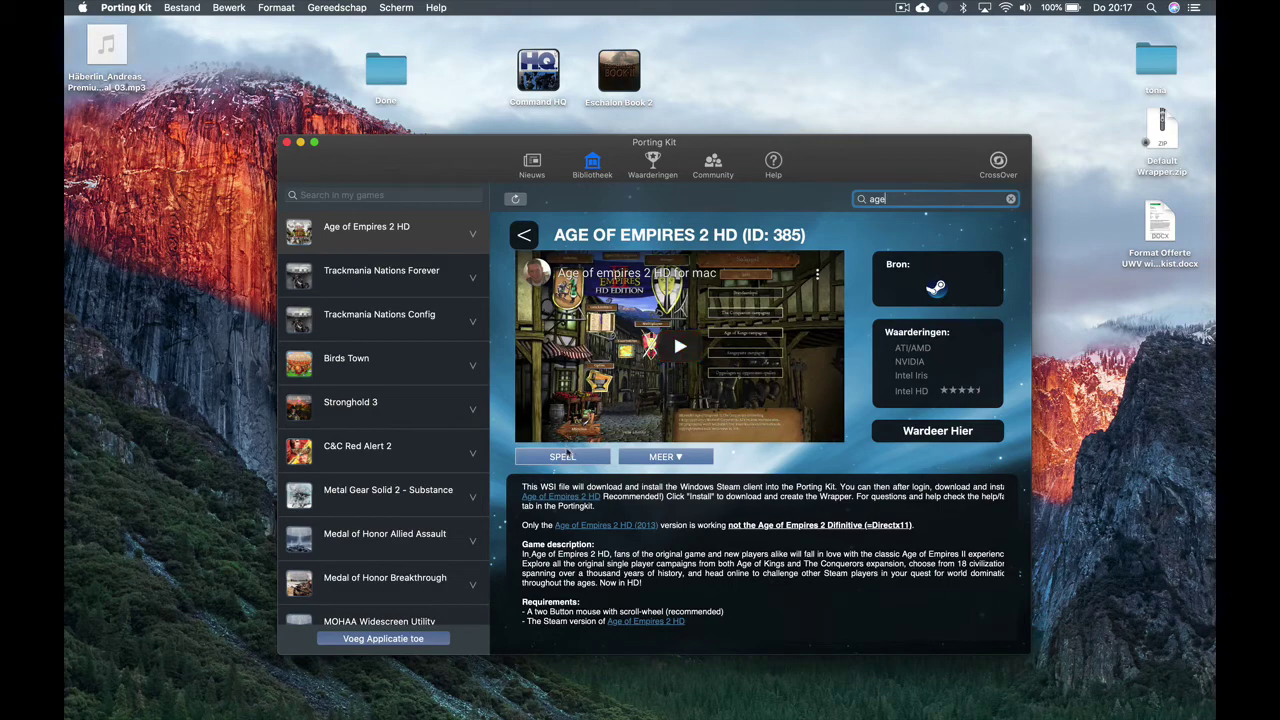
pyautogui.click(524, 235)
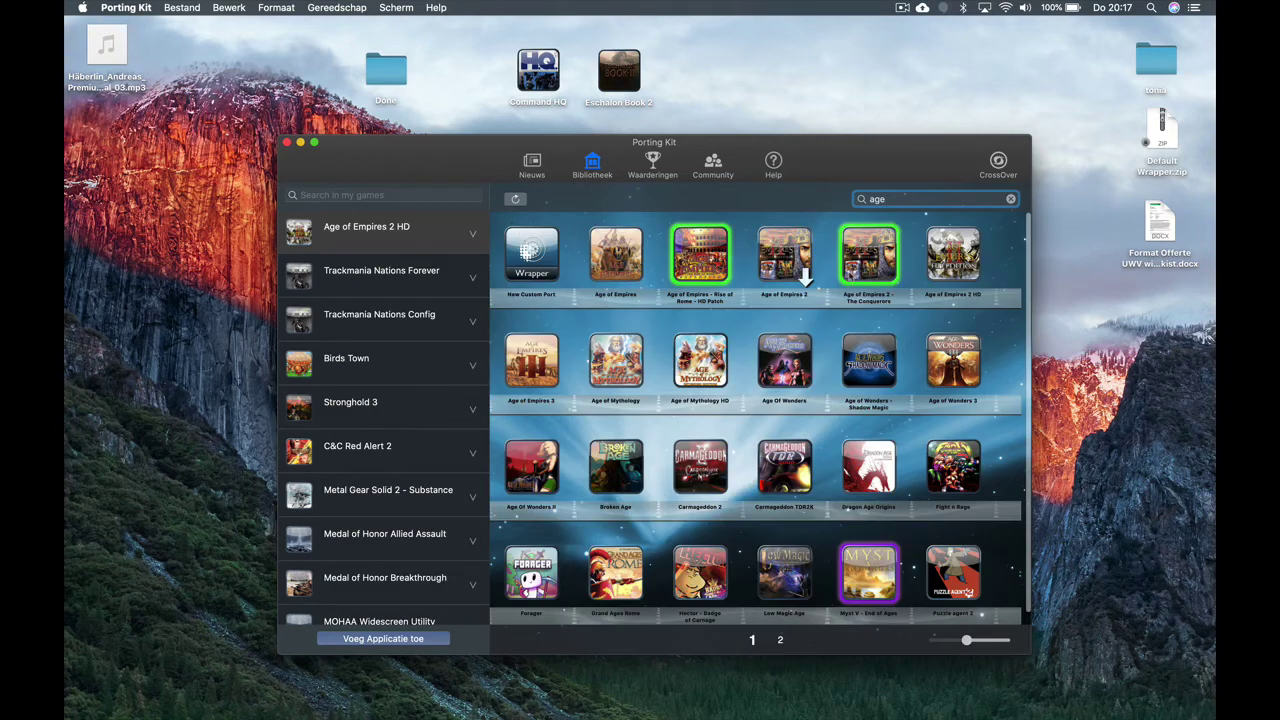
pyautogui.click(548, 376)
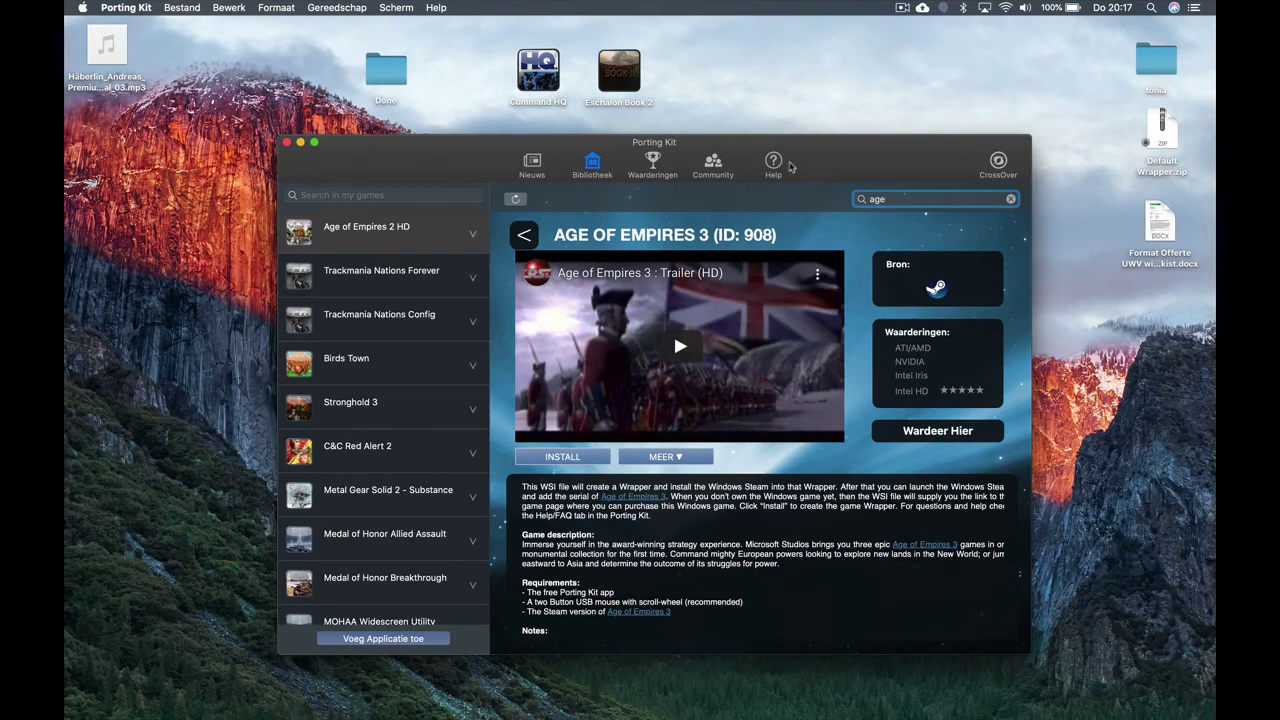
# Start installing the Steam version of Age of Empires 3 and advance through the installer's introduction and agreement to the WSI download.
pyautogui.click(562, 457)
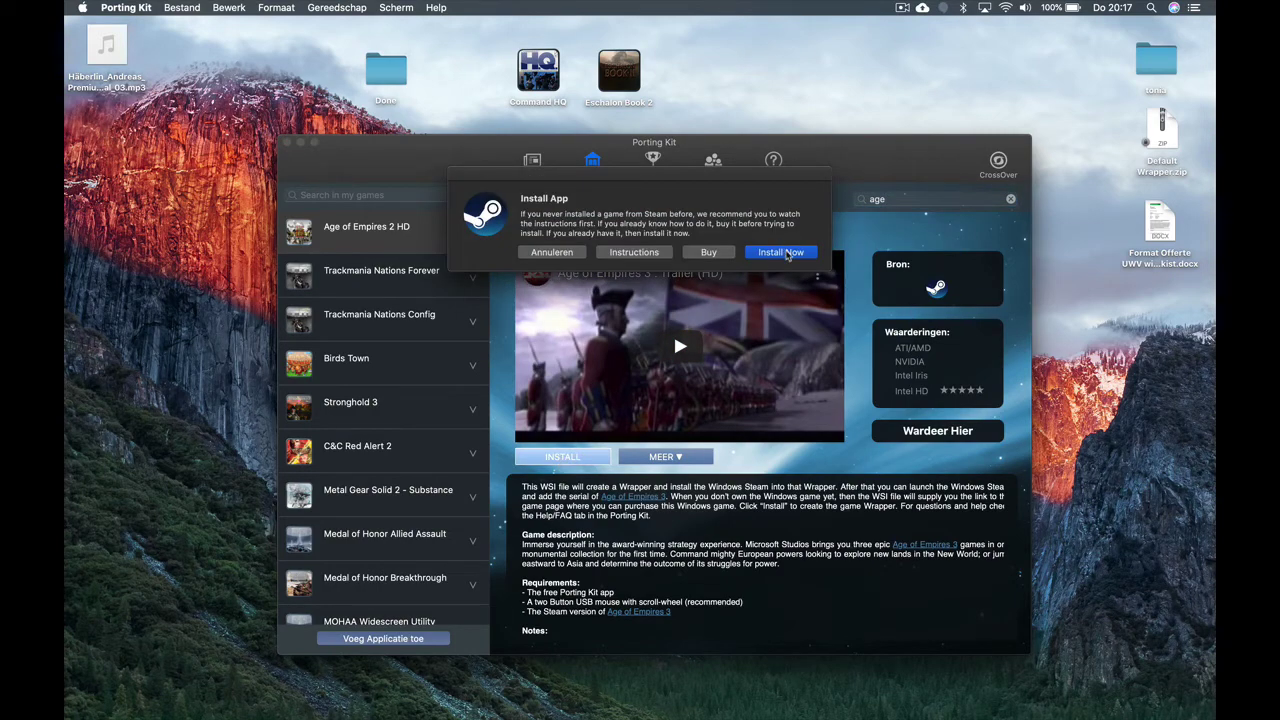
pyautogui.click(786, 252)
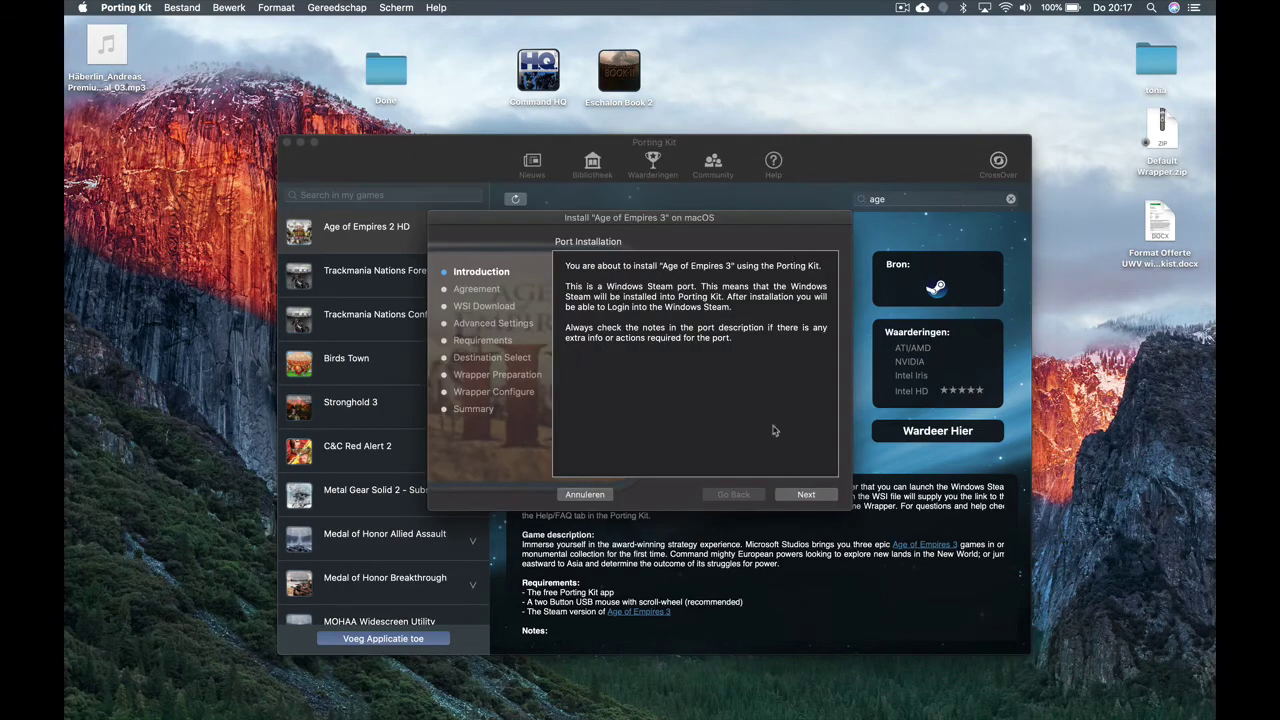
pyautogui.click(806, 495)
pyautogui.click(806, 500)
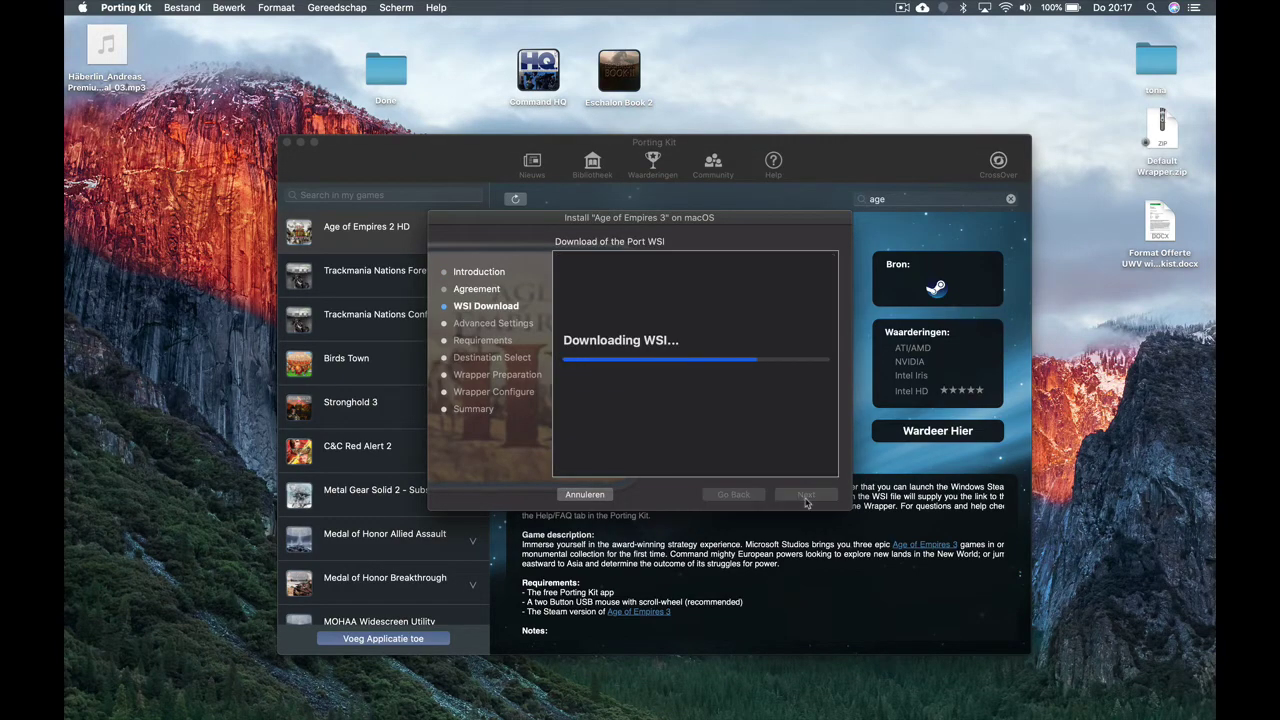
pyautogui.click(806, 500)
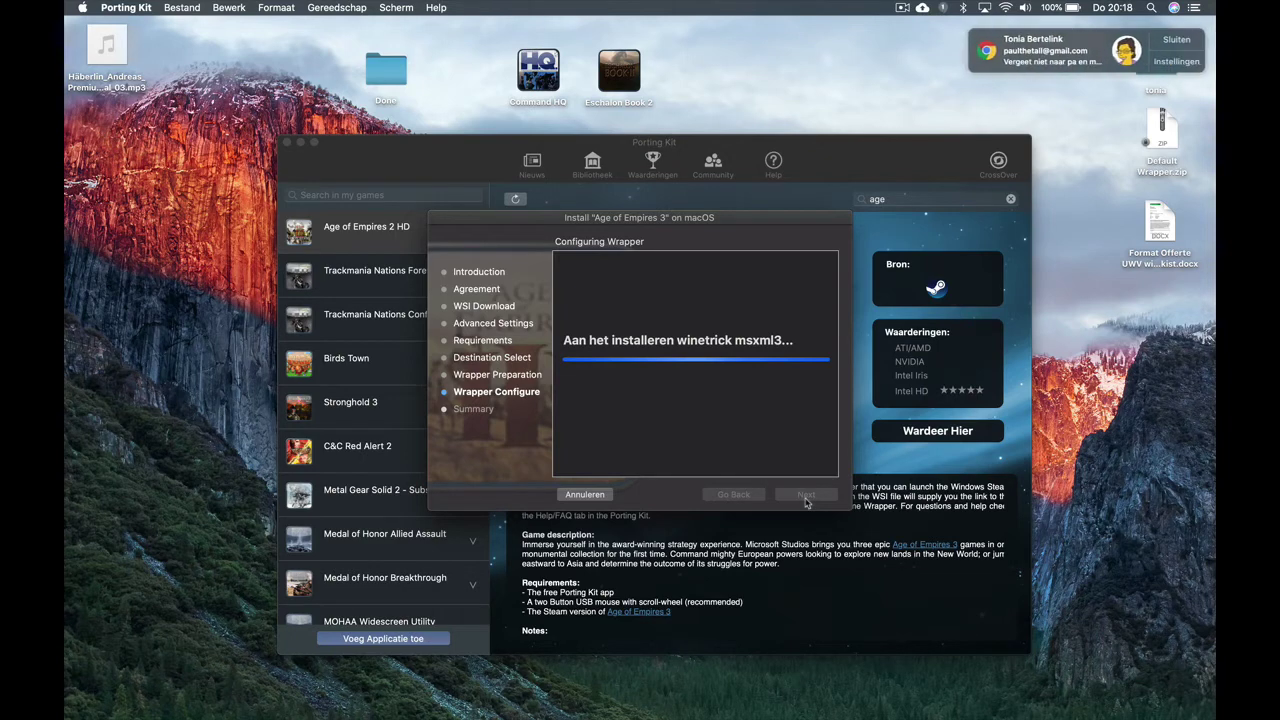
pyautogui.click(1172, 39)
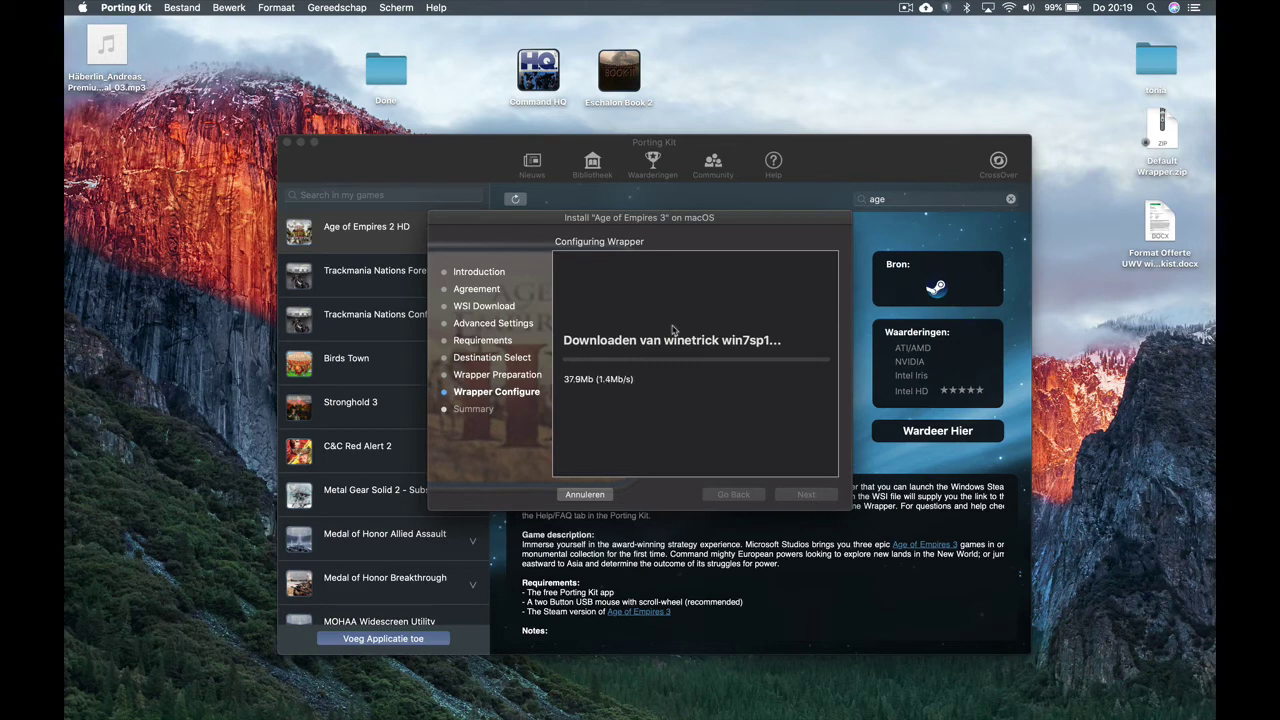
pyautogui.click(906, 9)
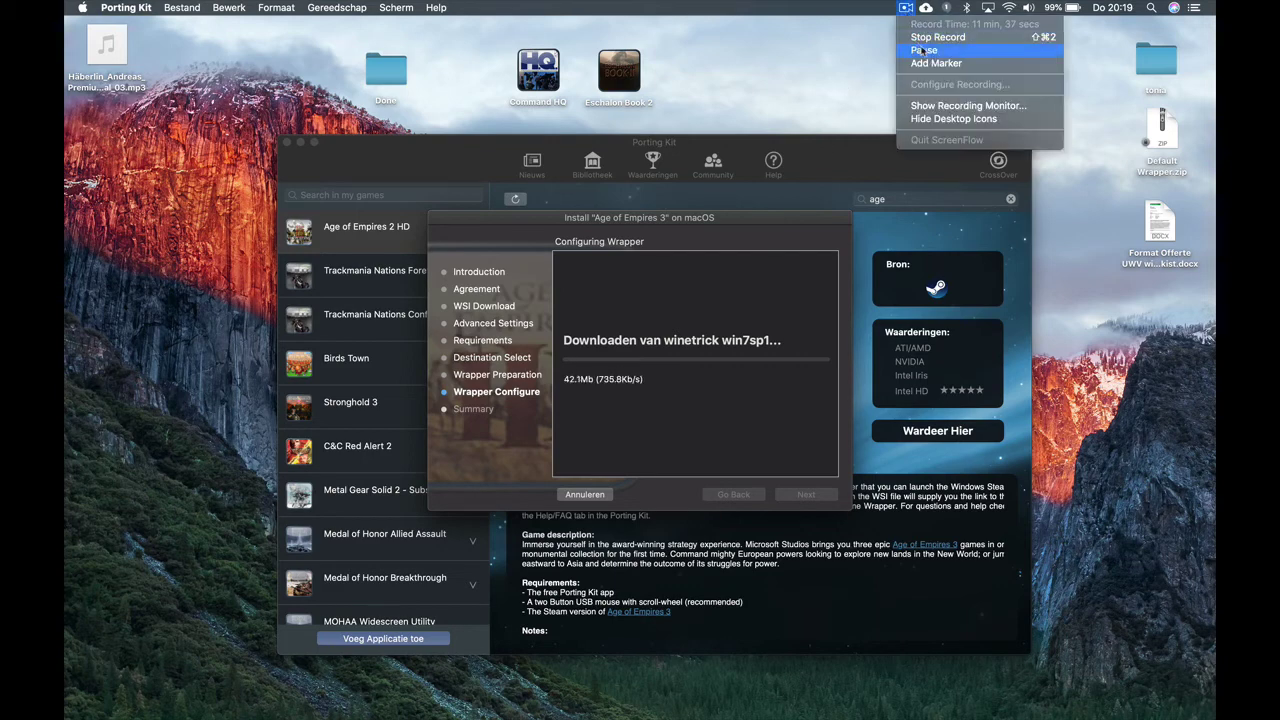
pyautogui.click(922, 50)
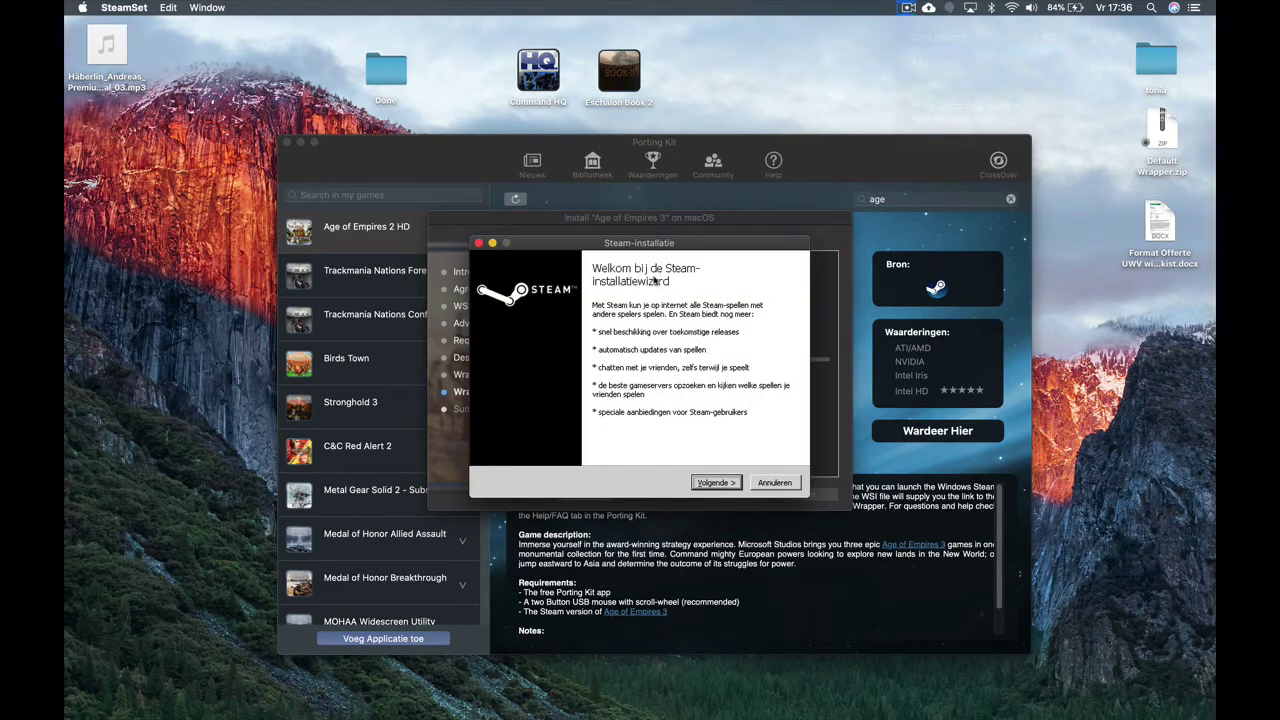
# Install Steam in Nederlands to C:\Program Files\Steam without starting it, and close the finished Age of Empires 3 installer.
pyautogui.click(716, 483)
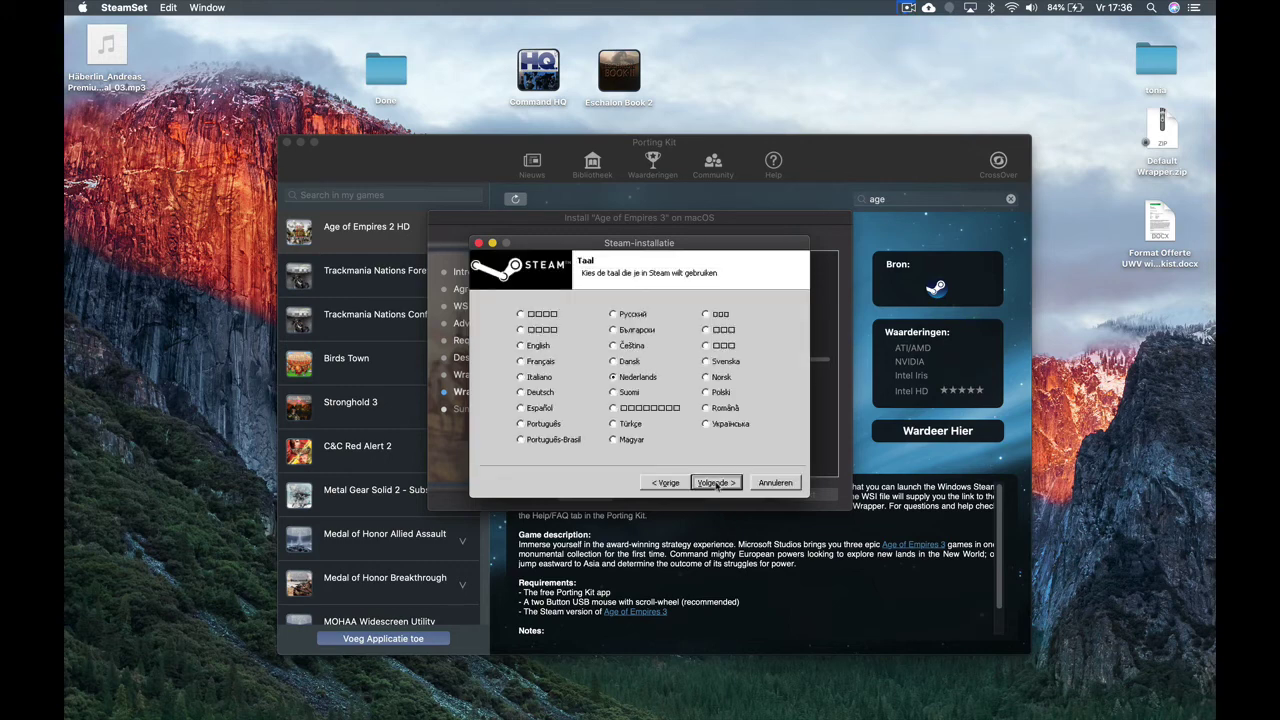
pyautogui.click(716, 483)
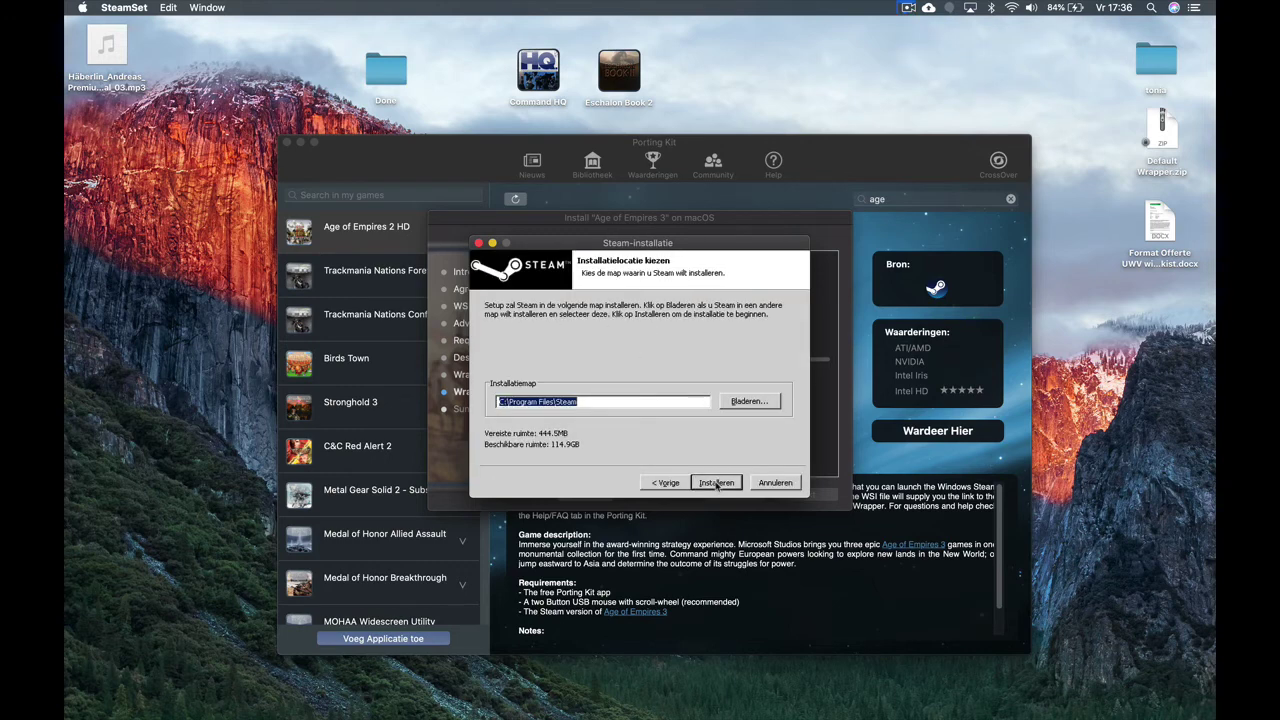
pyautogui.click(716, 483)
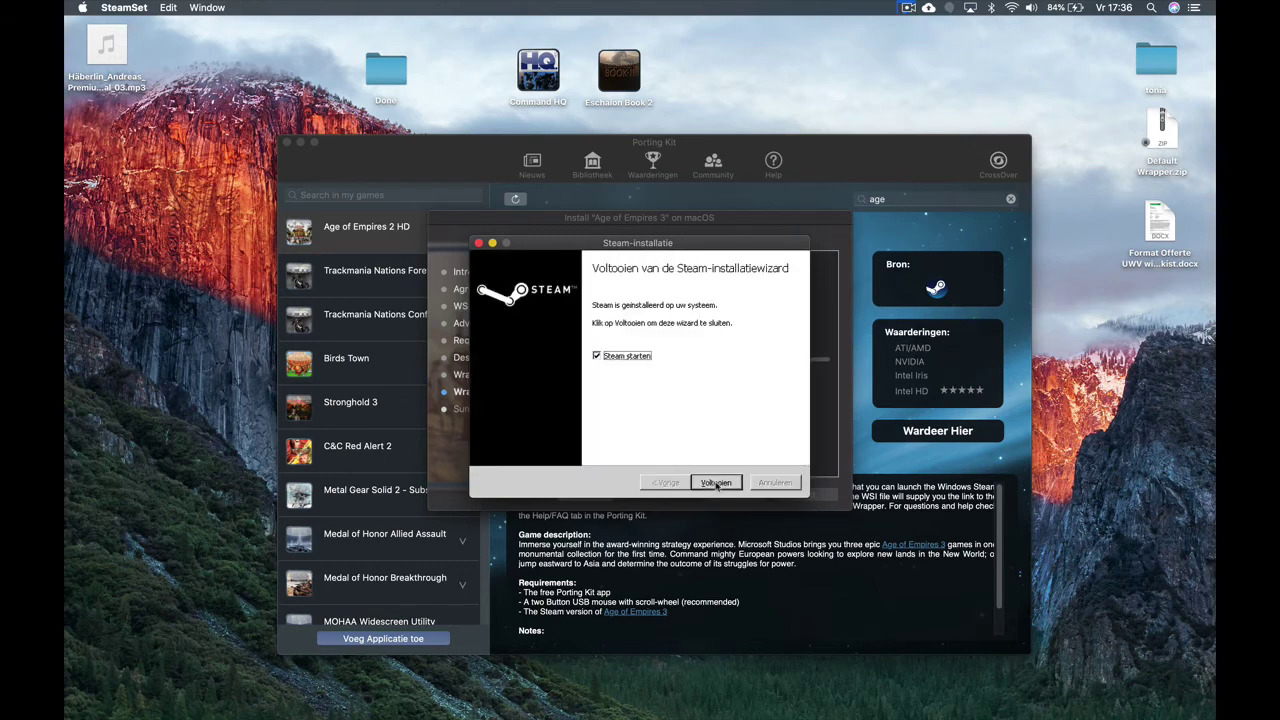
pyautogui.click(598, 356)
pyautogui.click(716, 483)
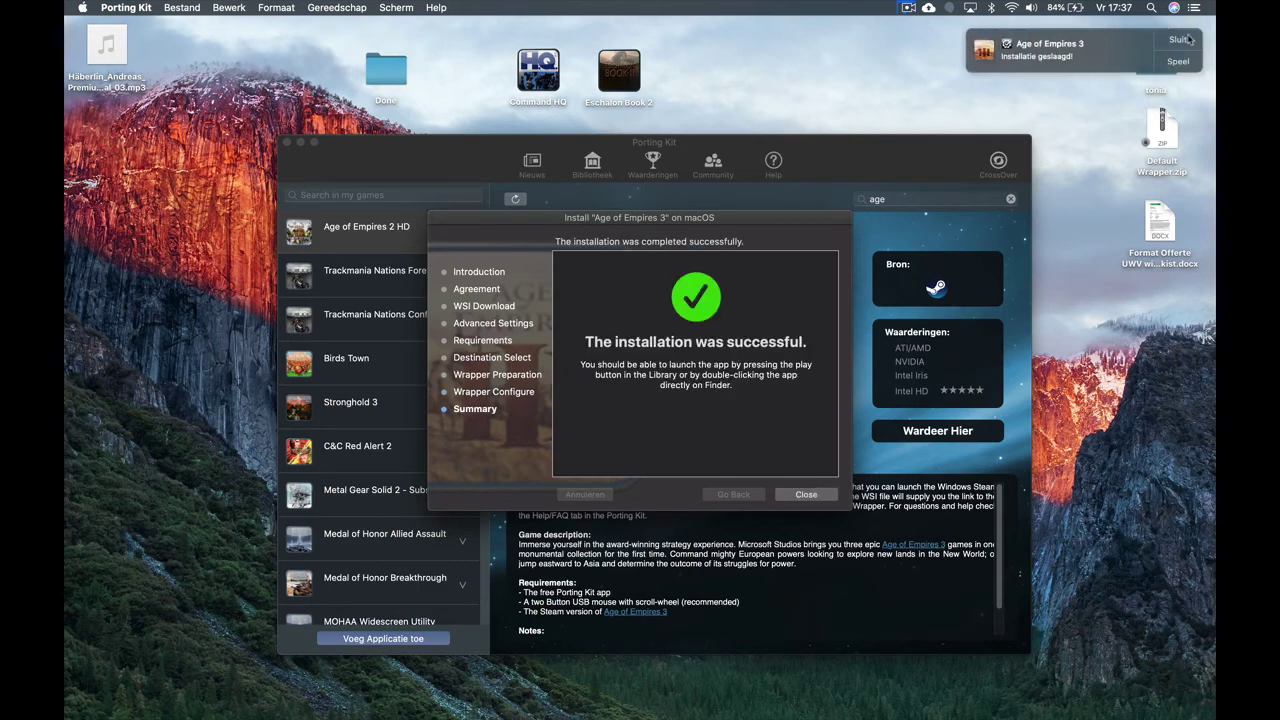
pyautogui.click(1177, 40)
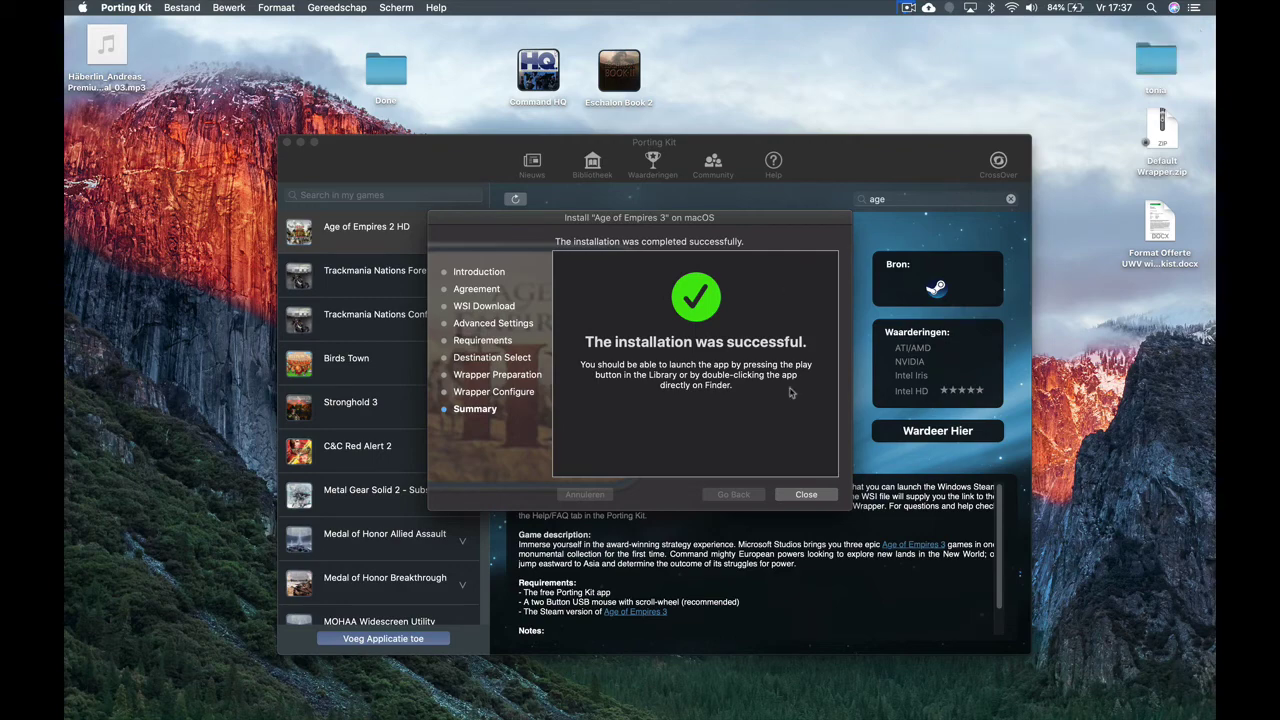
pyautogui.click(816, 492)
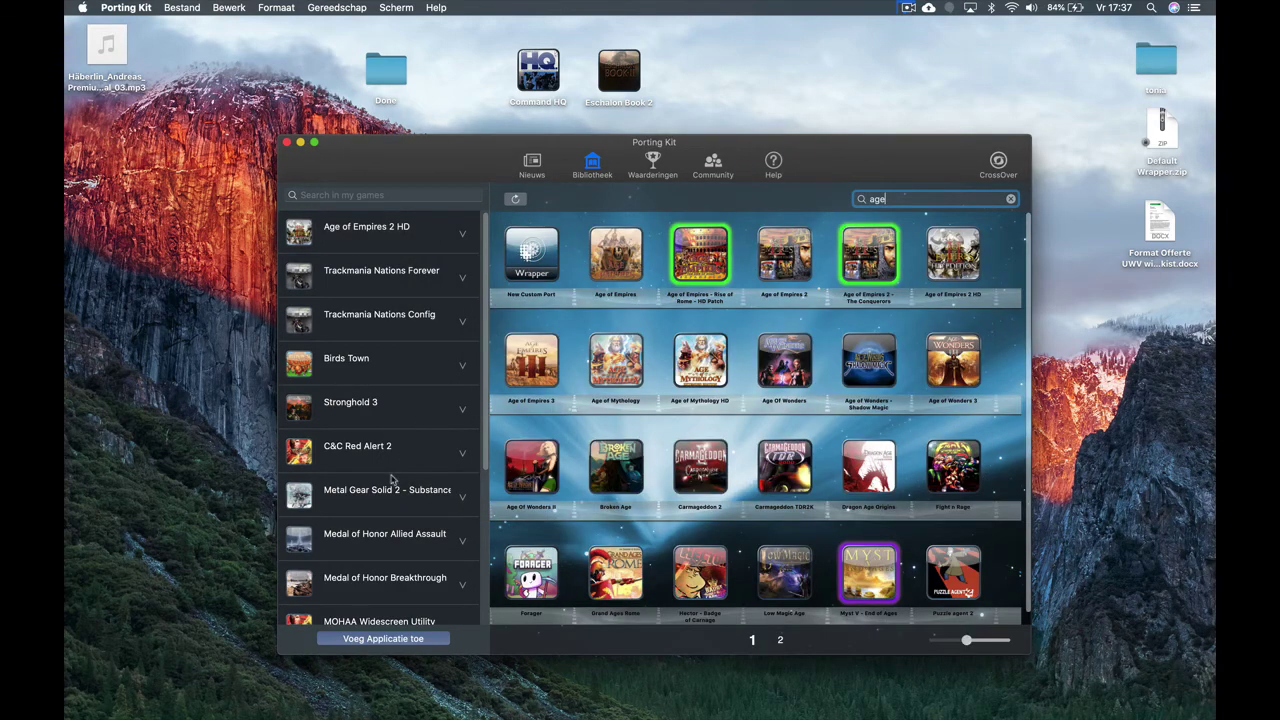
# Launch Age of Empires 3 from the end of the installed games list, open Steam's existing-account login form and close it.
pyautogui.scroll(-6, 392, 479)
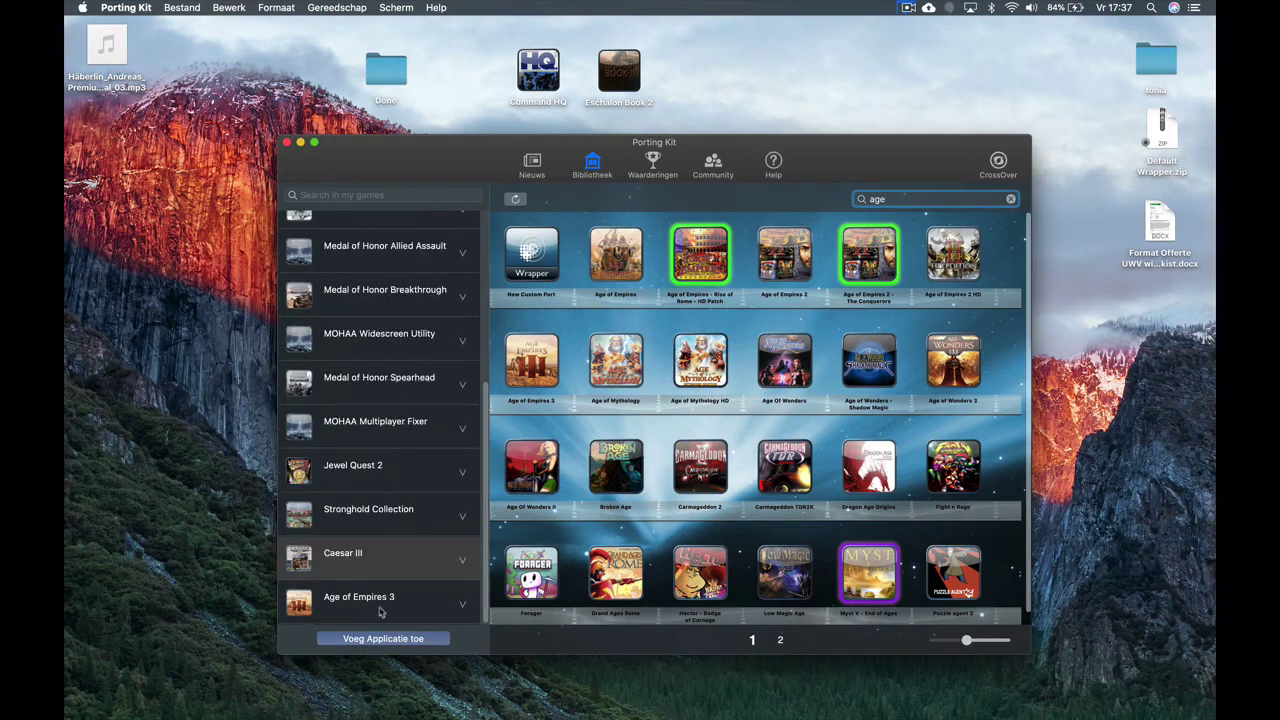
pyautogui.click(366, 610)
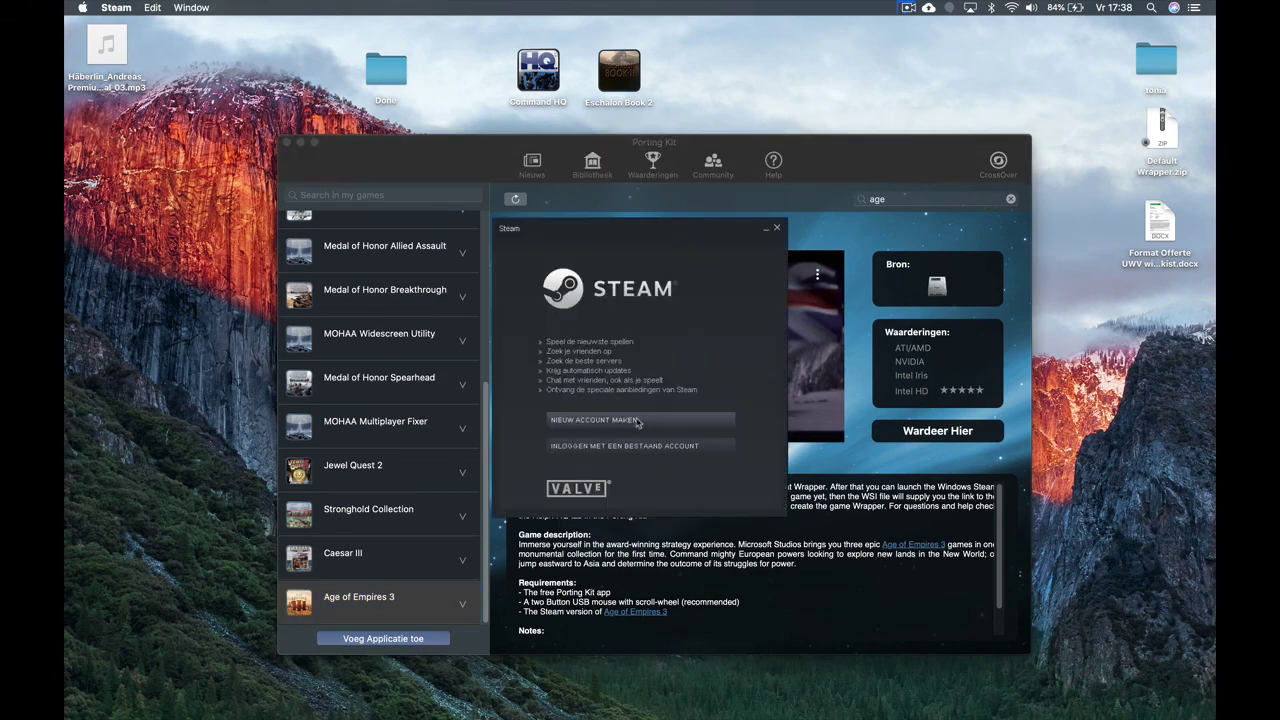
pyautogui.click(622, 446)
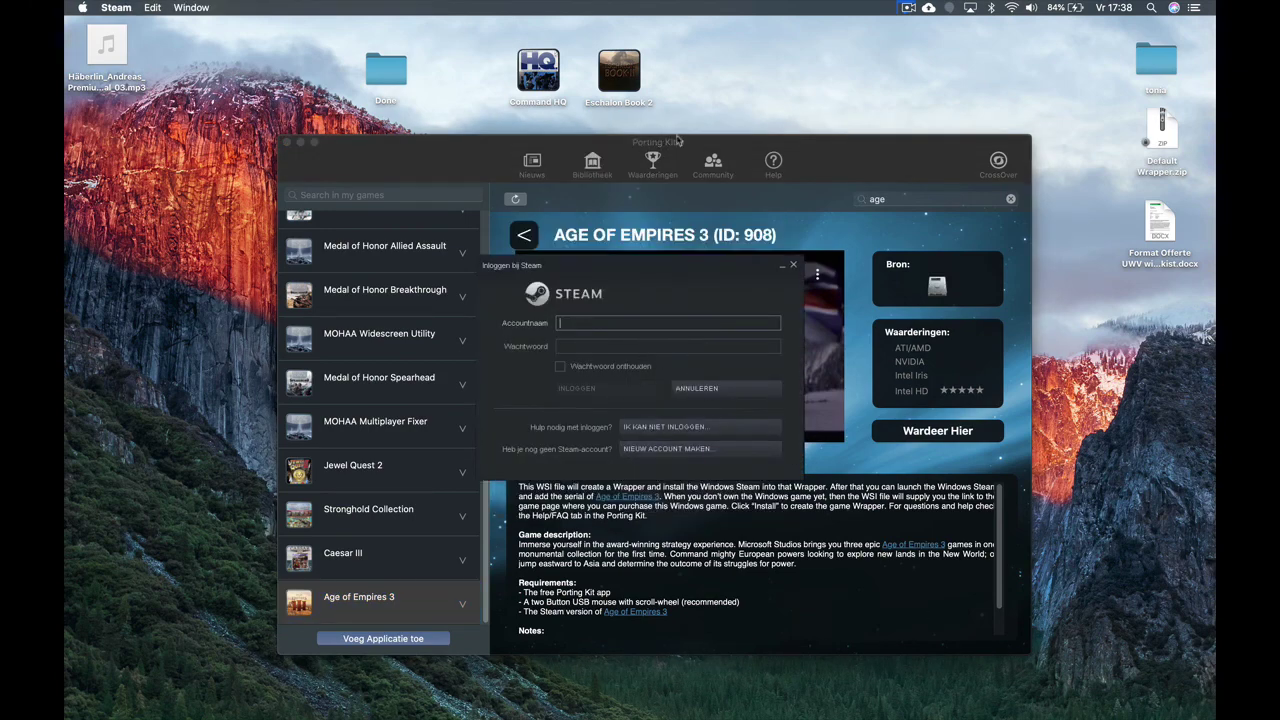
pyautogui.click(794, 265)
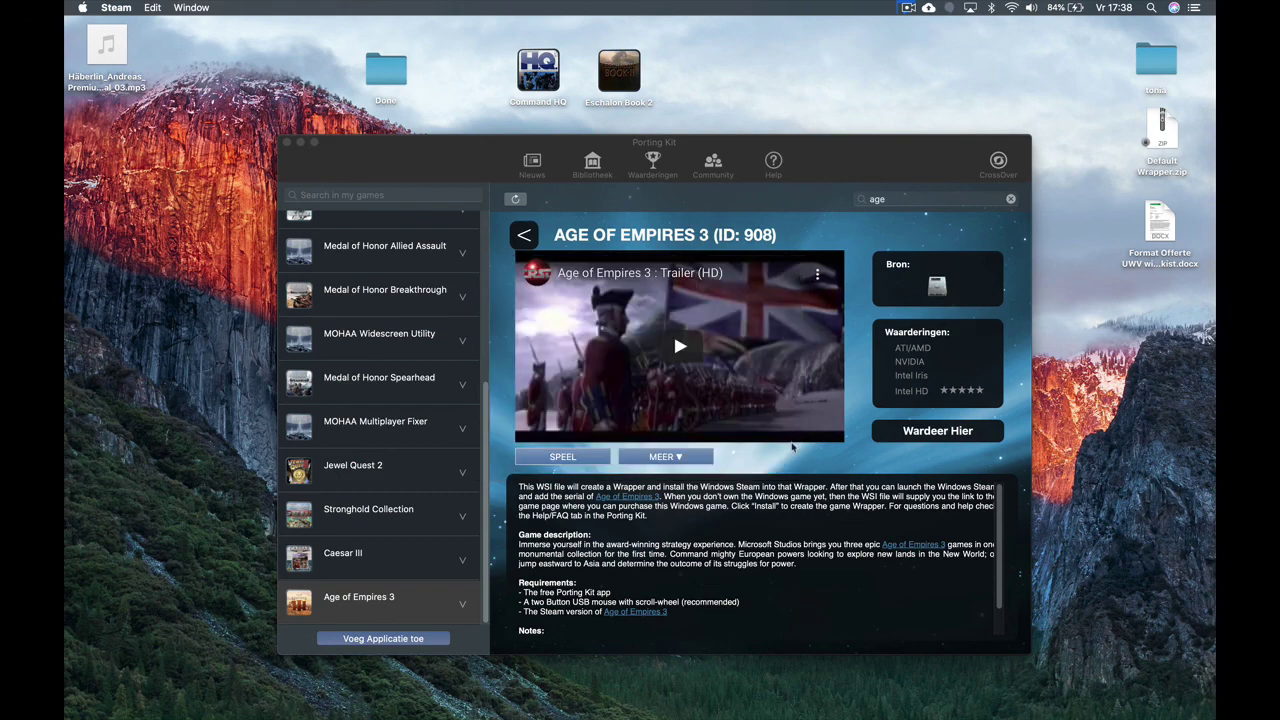
pyautogui.click(909, 8)
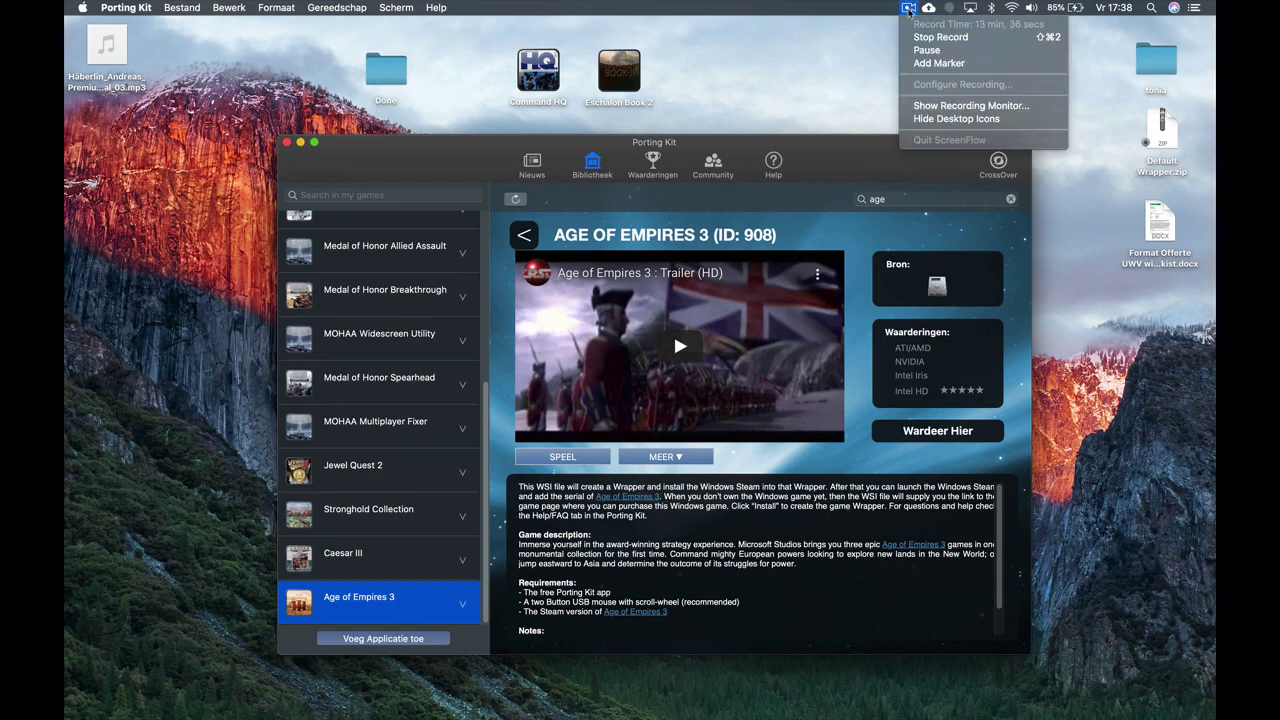